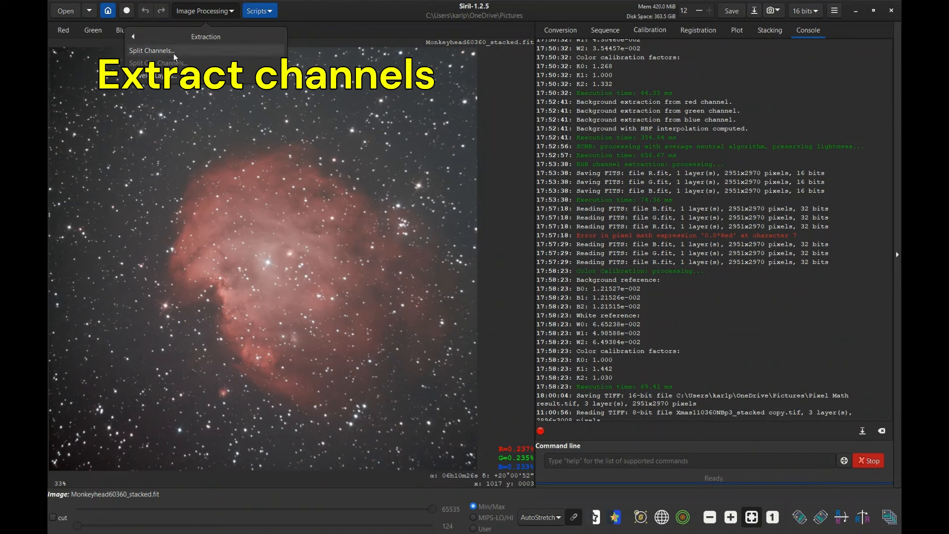
Split the Monkeyhead image's RGB channels into separate files R, G and B
click(174, 52)
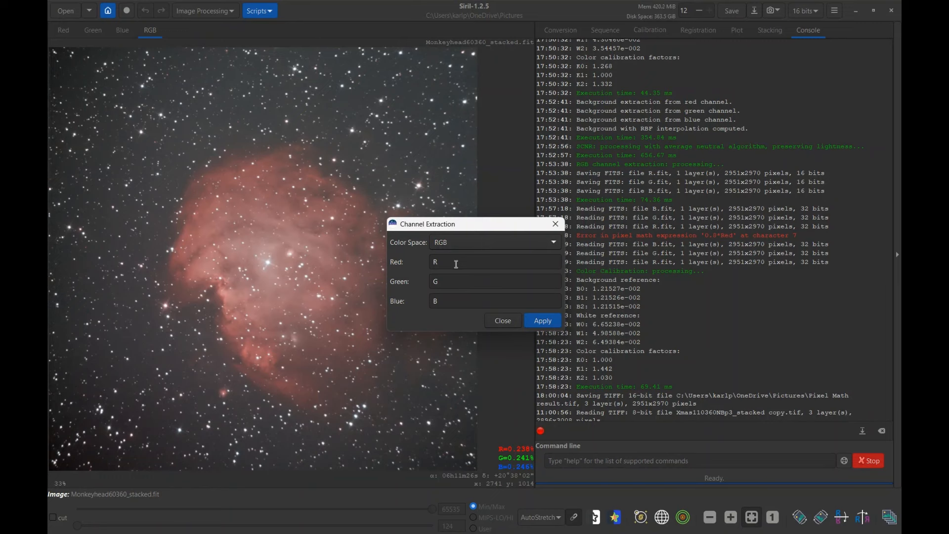
click(536, 324)
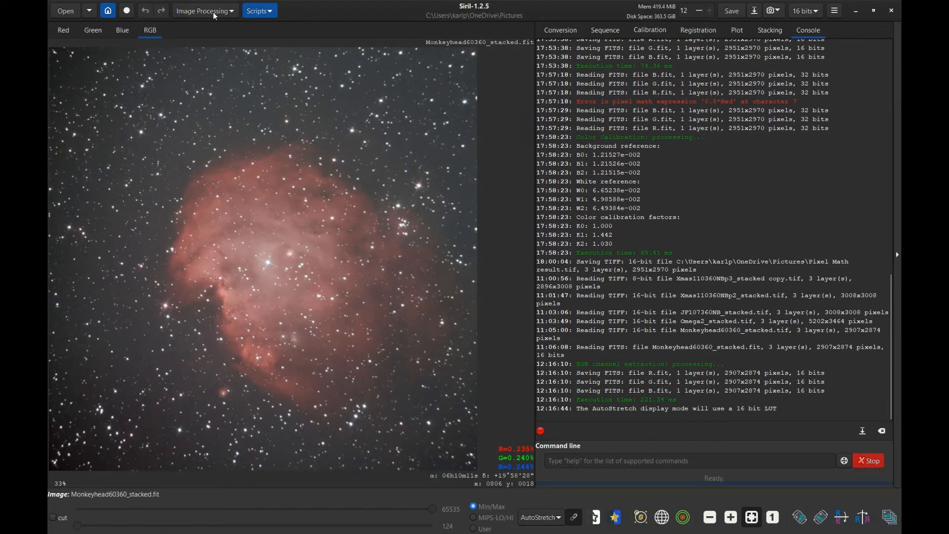
Open Pixel Math and load R.fit, G.fit and B.fit as its source images
click(214, 15)
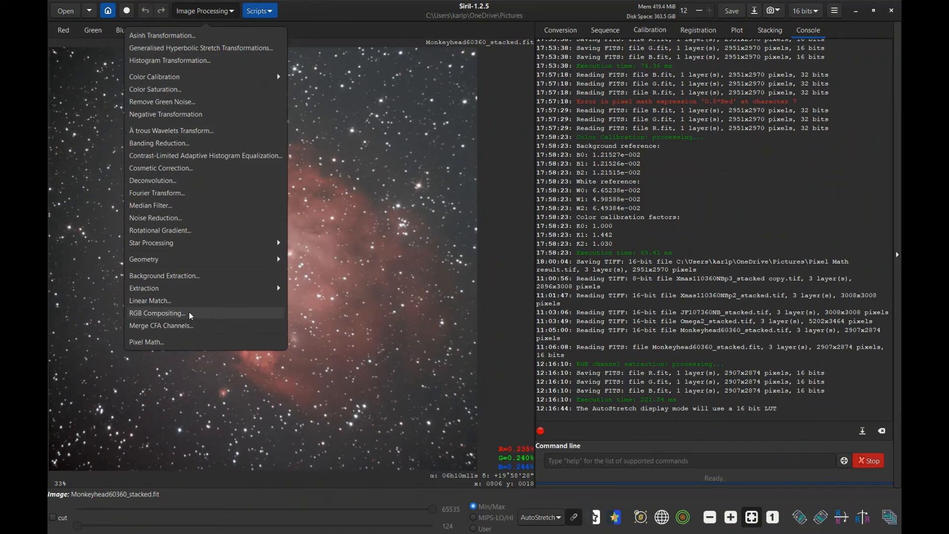
click(180, 342)
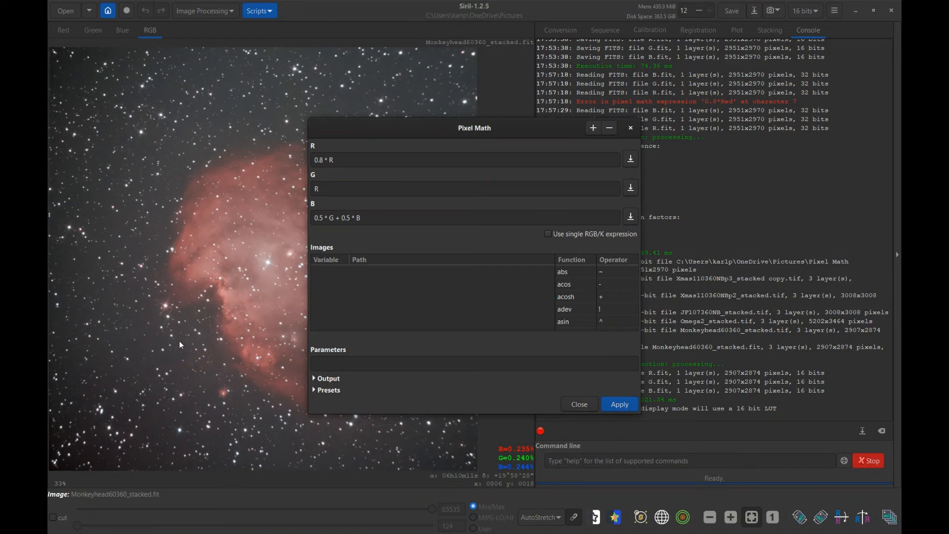
click(358, 161)
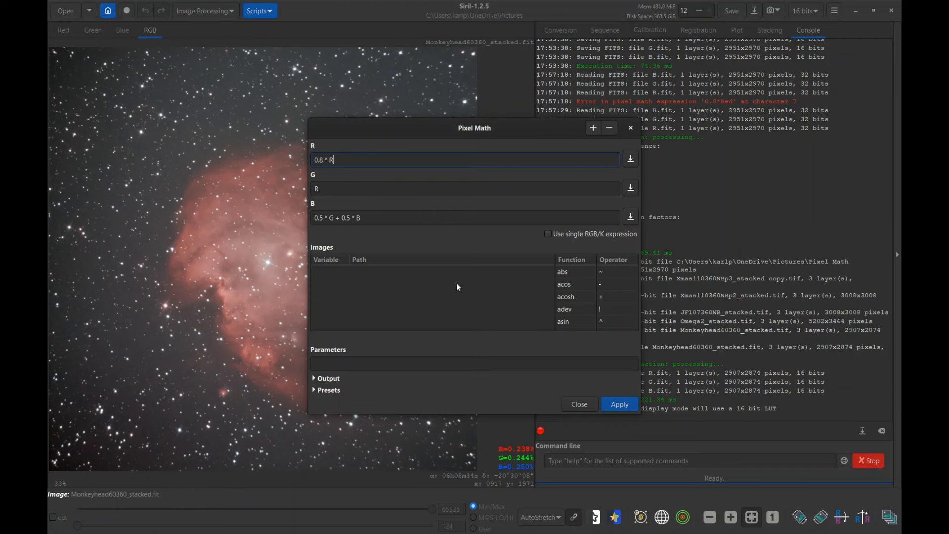
click(593, 128)
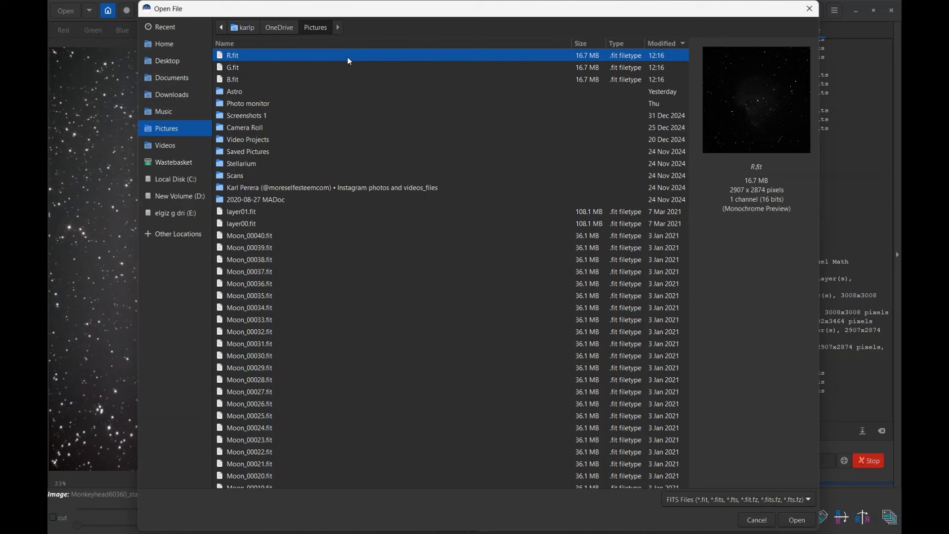
shift+click(306, 69)
shift+click(306, 79)
click(786, 520)
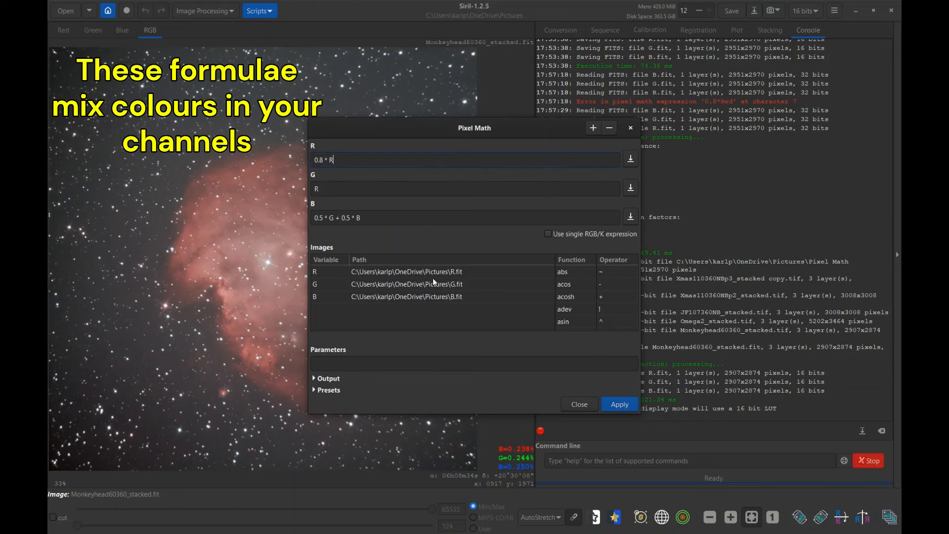
Apply the channel formulas R = 0.8 * R, G = R and B = 0.5 * G + 0.5 * B, and close Pixel Math
click(329, 192)
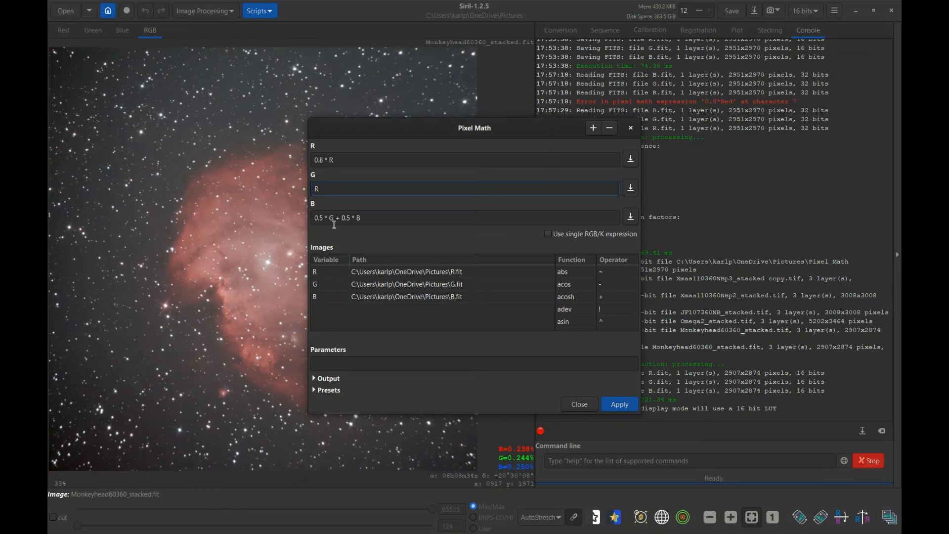
click(617, 406)
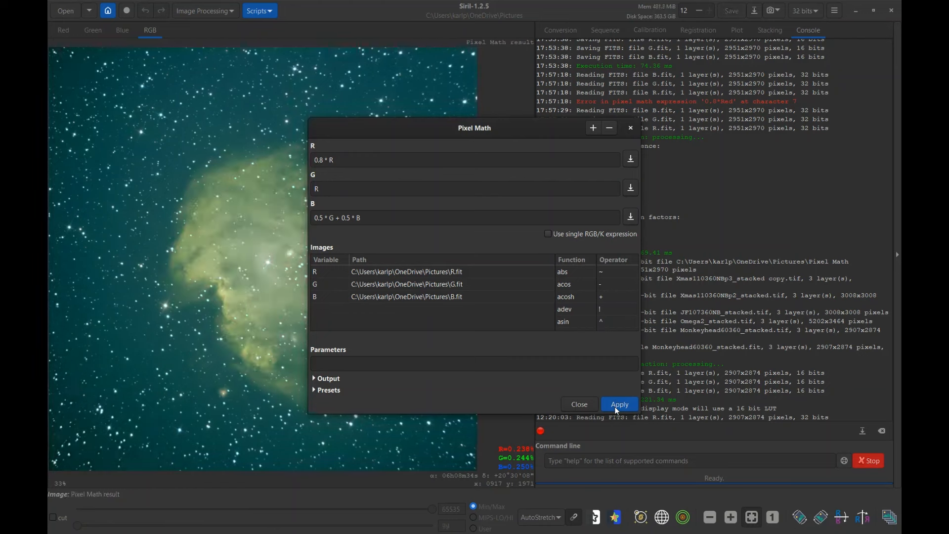
click(577, 405)
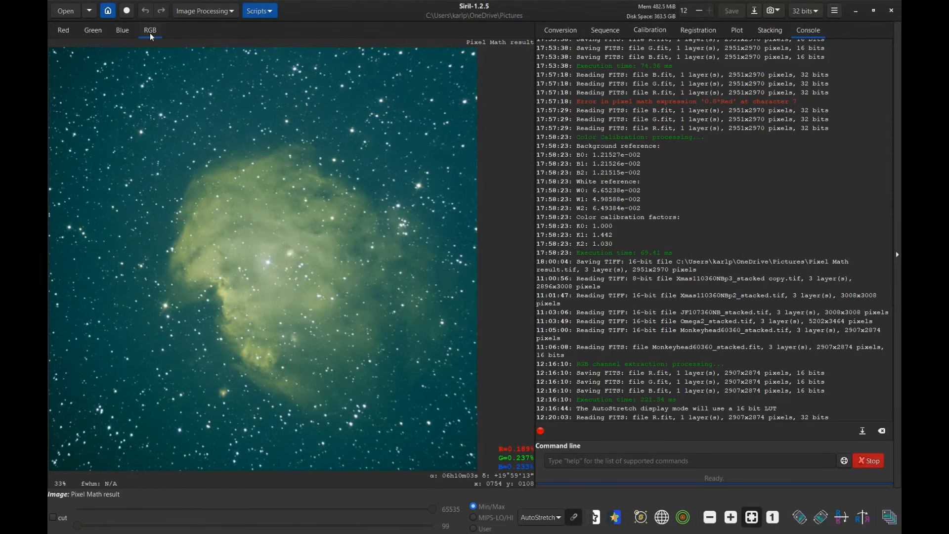
Neutralize the background with Color Calibration, using an empty sky area of about 136 x 78 px in the image's upper-left corner as reference
click(206, 13)
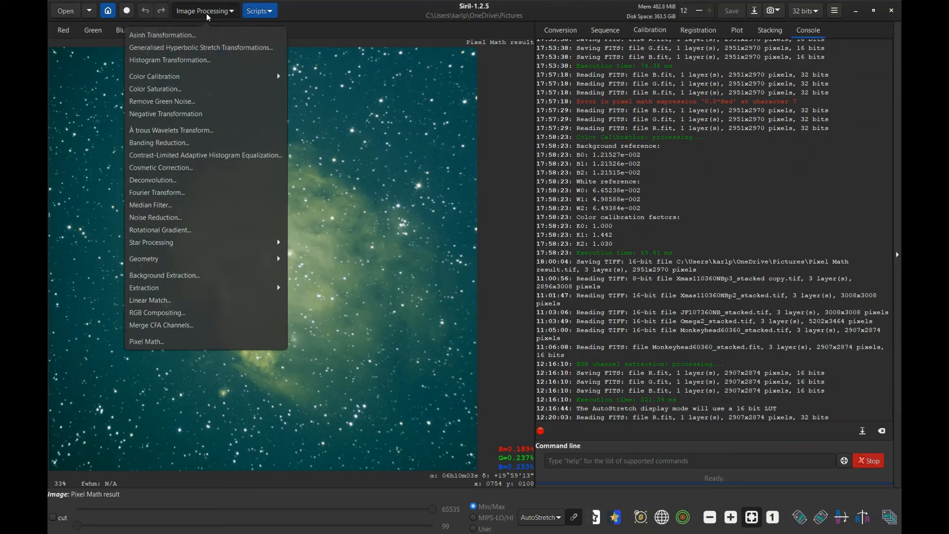
click(182, 76)
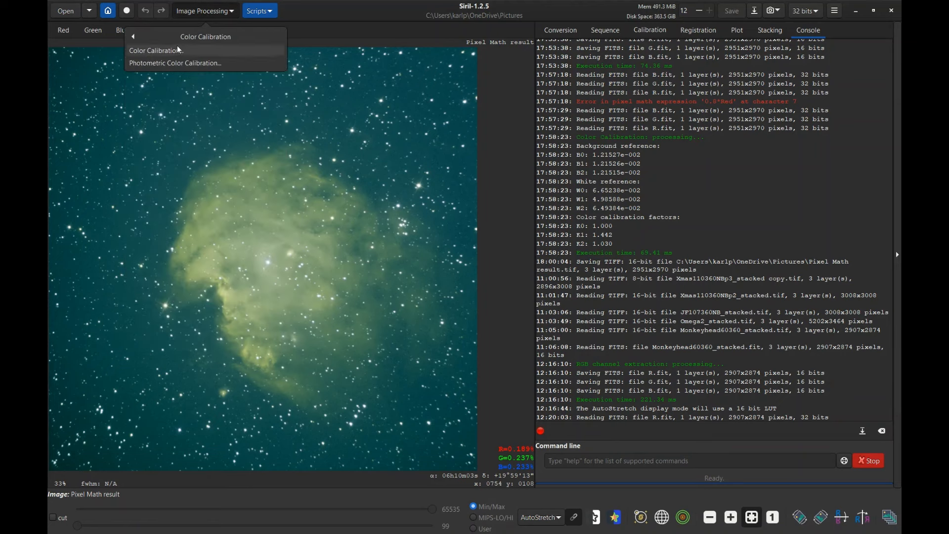
click(179, 51)
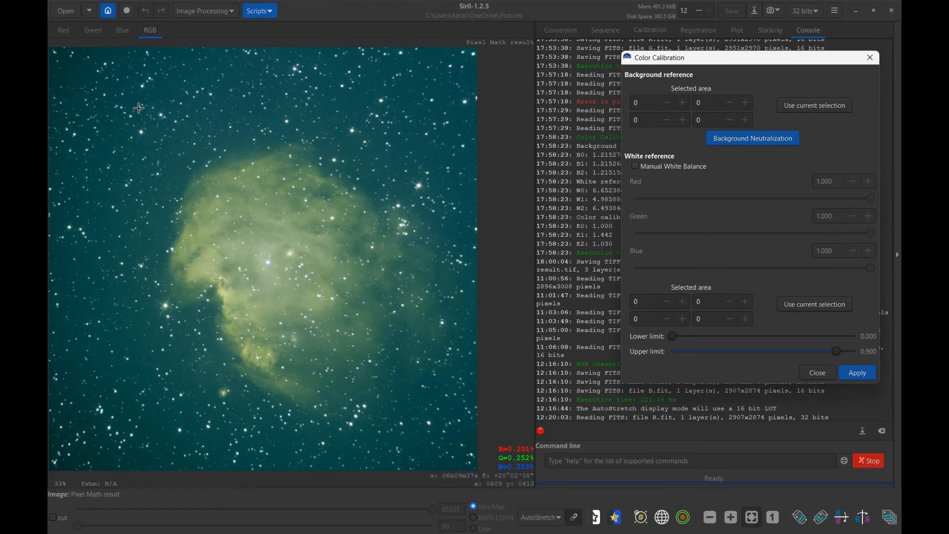
click(78, 74)
drag(76, 71, 96, 82)
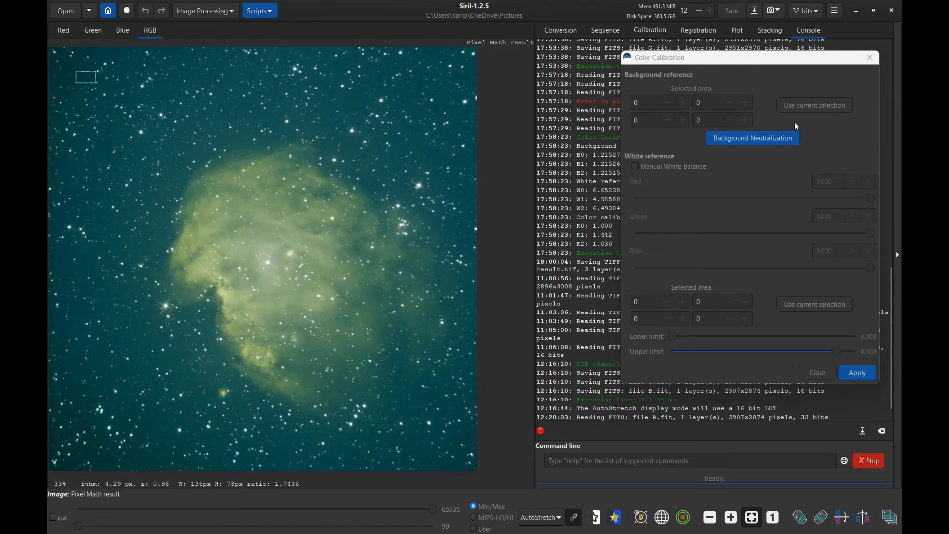
click(810, 106)
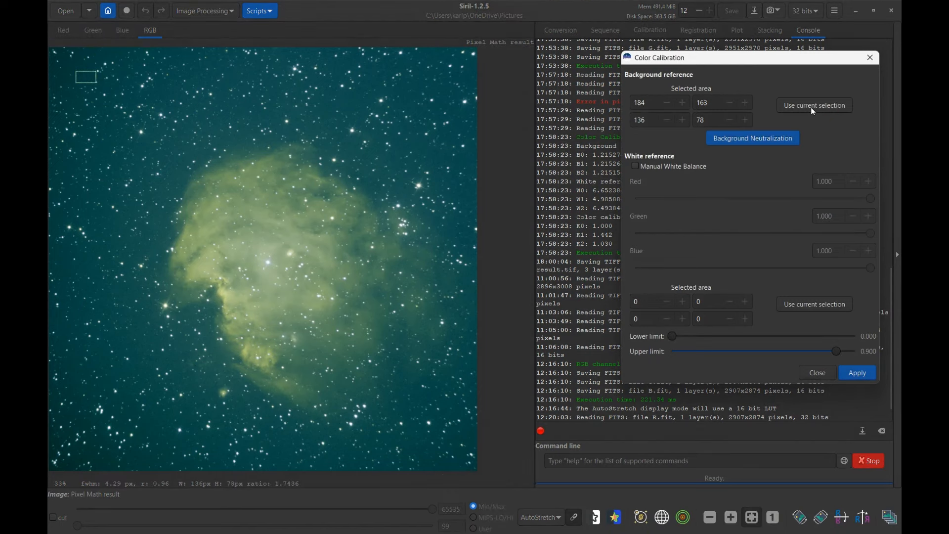
click(779, 142)
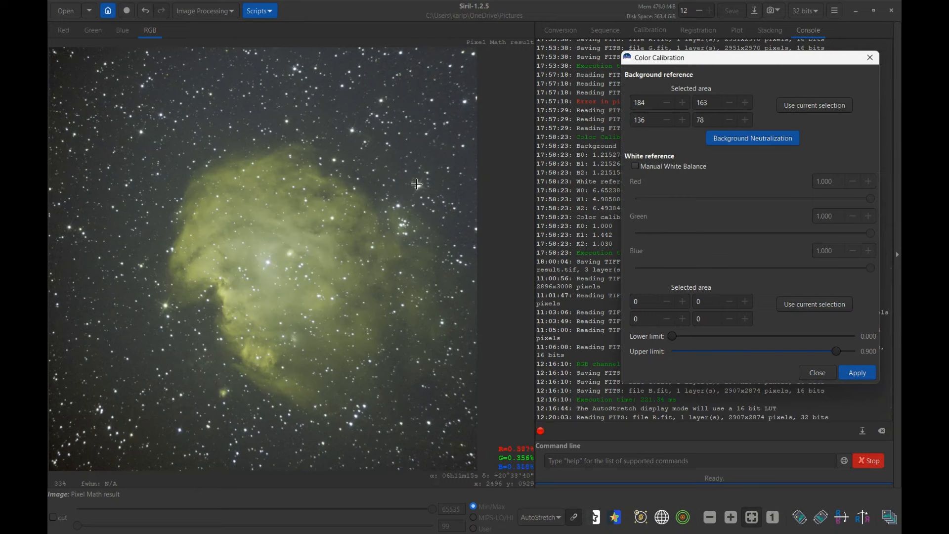
Calibrate the white balance using an area of about 39 x 43 px around the bright star upper right of the nebula as white reference
drag(417, 184, 422, 190)
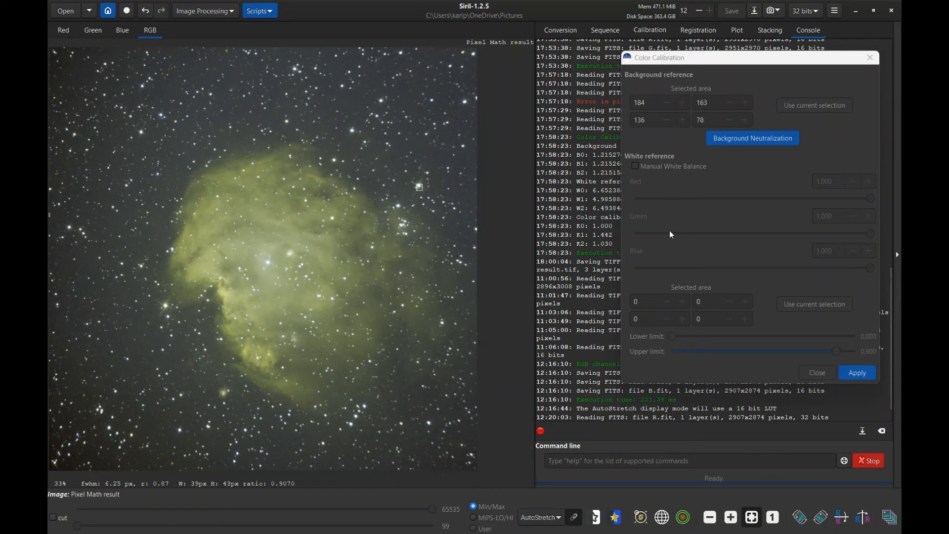
click(785, 305)
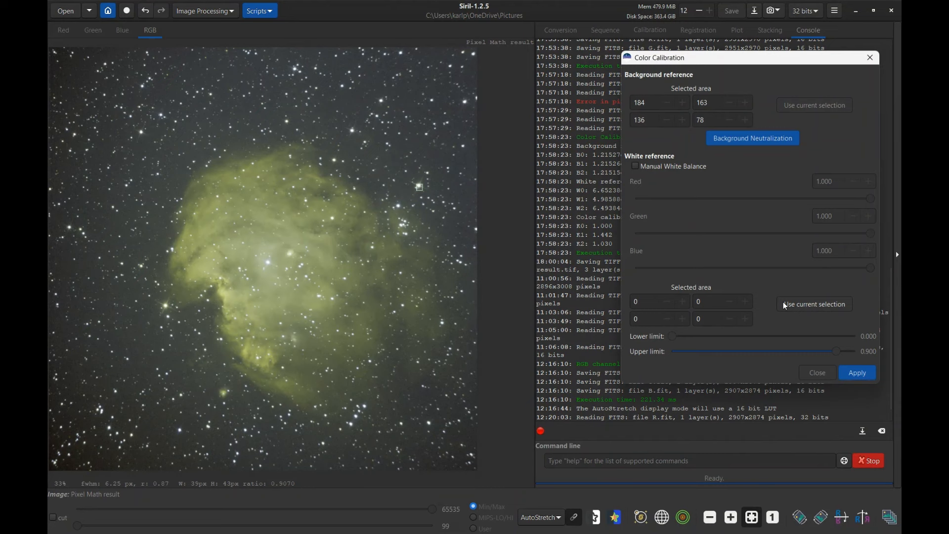
click(849, 374)
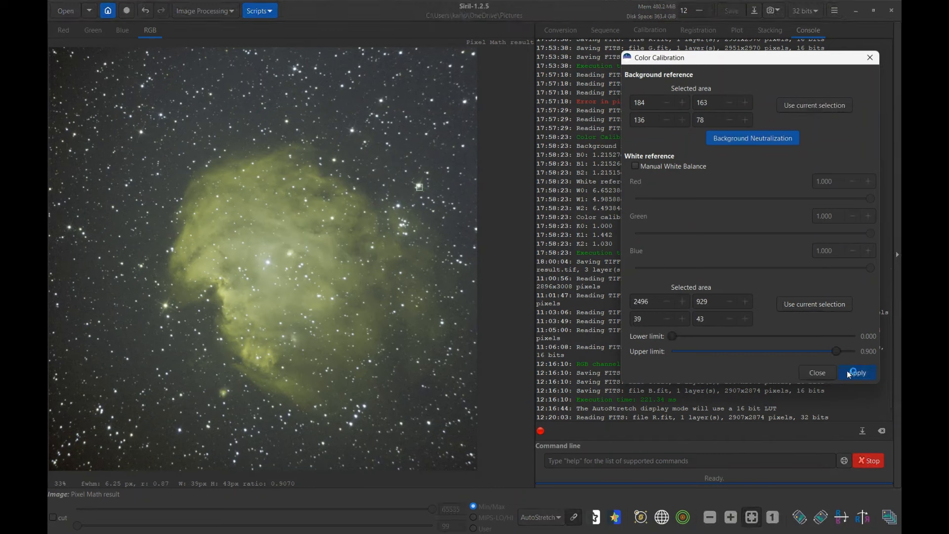
Crop the image to an area of about 2369 x 2443 px around the nebula, cutting off the upper and left borders
drag(121, 89, 470, 450)
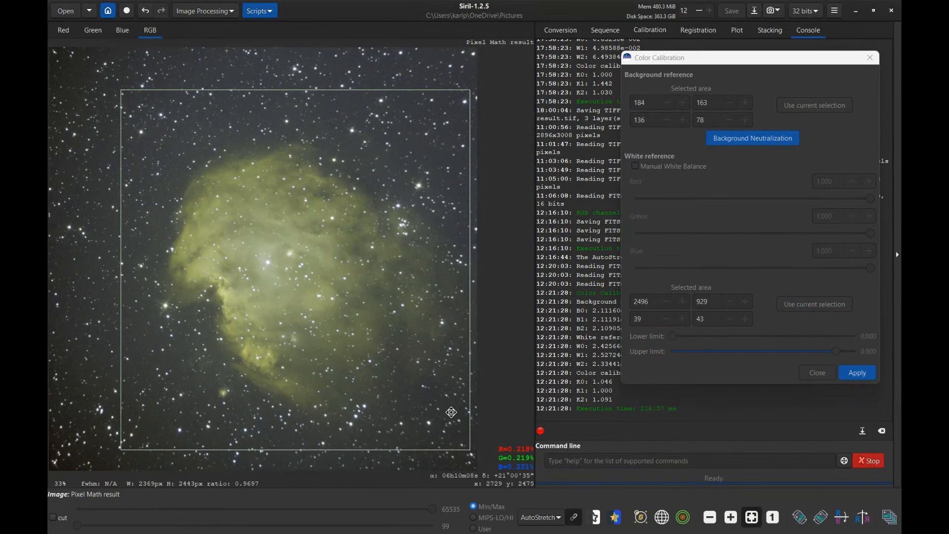
right_click(451, 412)
click(479, 366)
Generate Background Extraction samples with RBF interpolation, 20 samples per line and a grid tolerance of 0.58
click(231, 13)
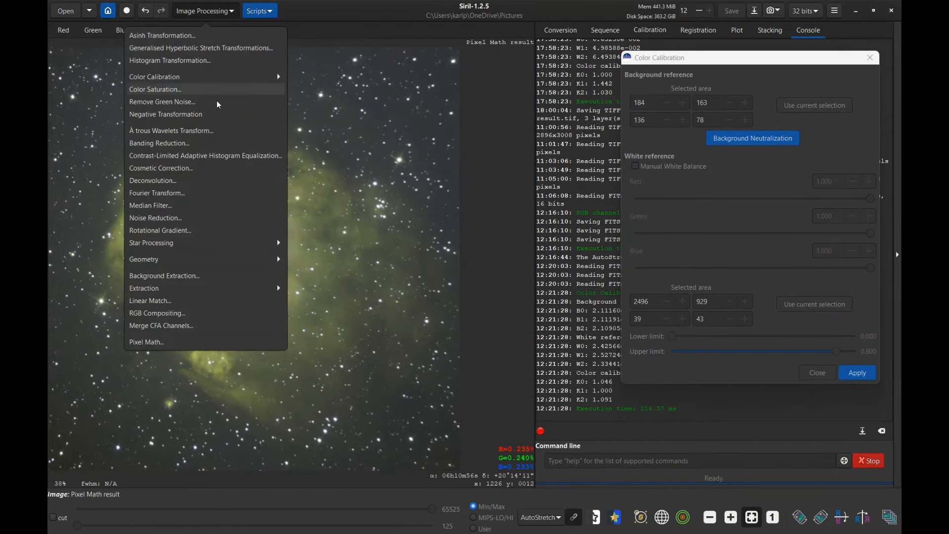
click(164, 275)
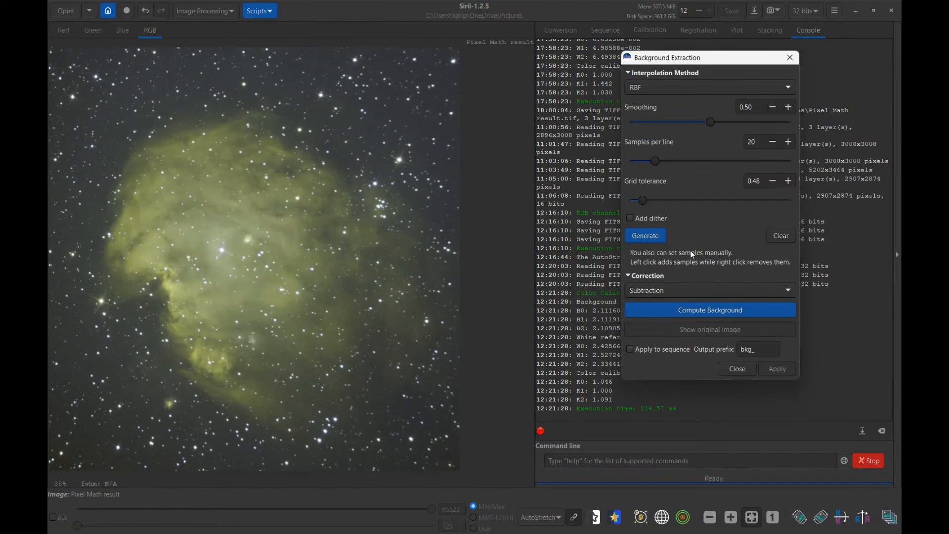
click(658, 235)
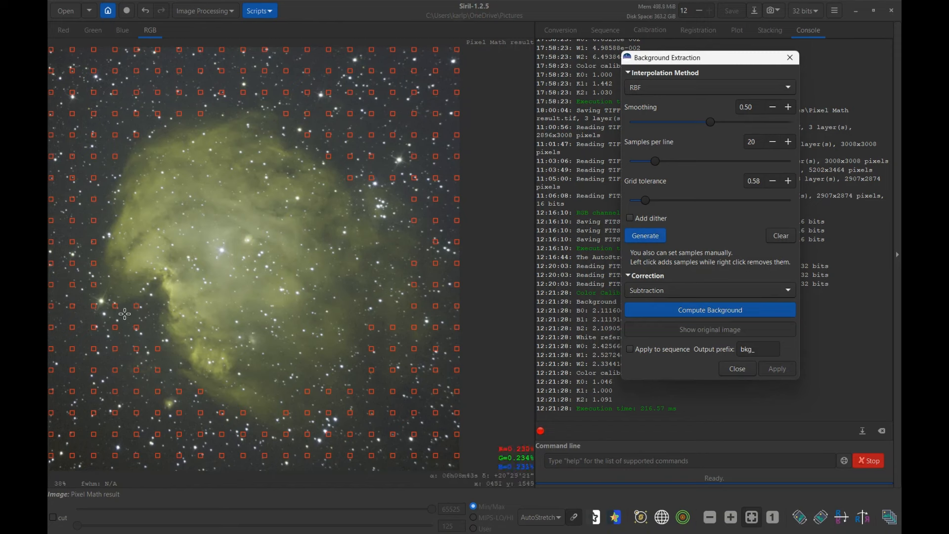
Remove the background samples lying on the nebula's faint lower and right-hand glow, plus a few near the image's left edge
click(200, 391)
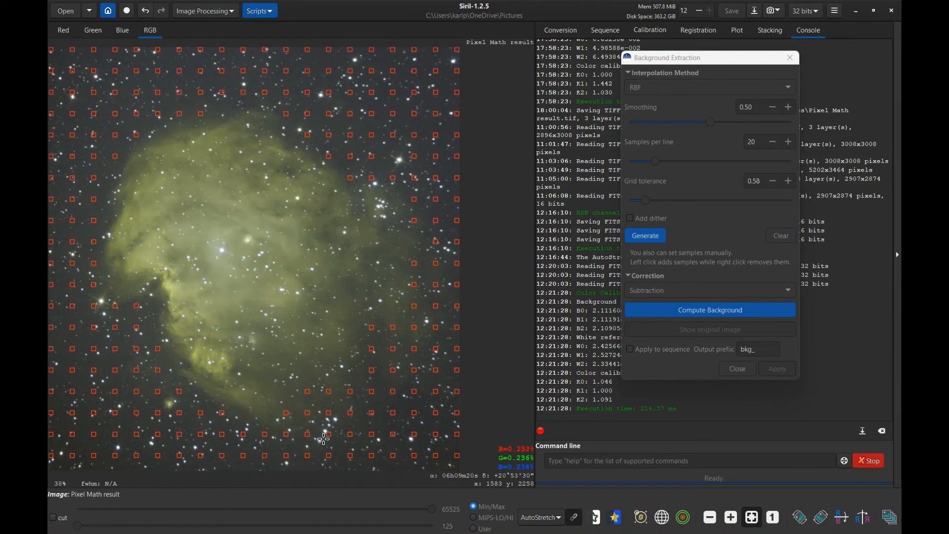
right_click(286, 414)
right_click(286, 413)
right_click(309, 391)
right_click(308, 391)
right_click(323, 406)
right_click(330, 394)
right_click(351, 398)
right_click(371, 348)
right_click(372, 327)
right_click(392, 329)
right_click(393, 349)
right_click(414, 370)
right_click(436, 349)
right_click(436, 327)
right_click(414, 327)
right_click(414, 305)
right_click(413, 285)
right_click(414, 263)
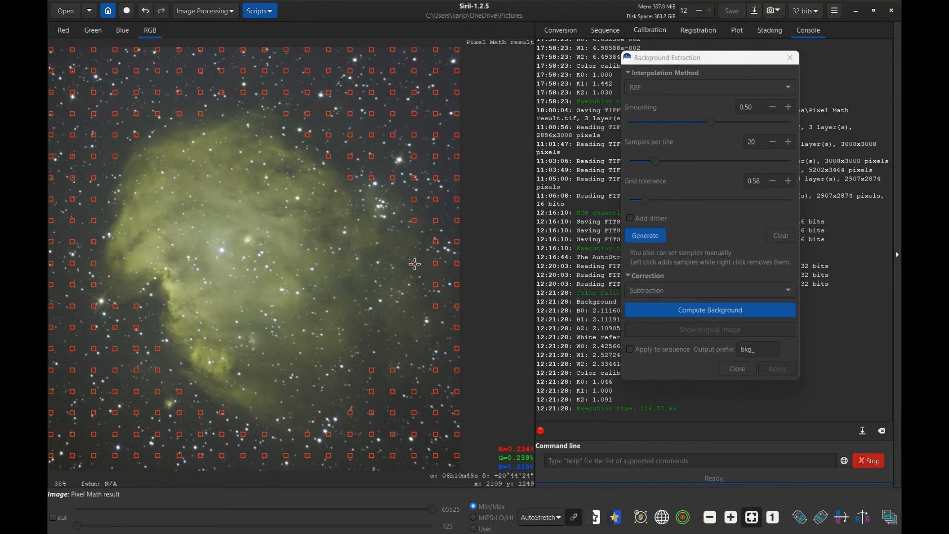
right_click(436, 242)
right_click(72, 157)
right_click(72, 178)
right_click(94, 412)
right_click(73, 434)
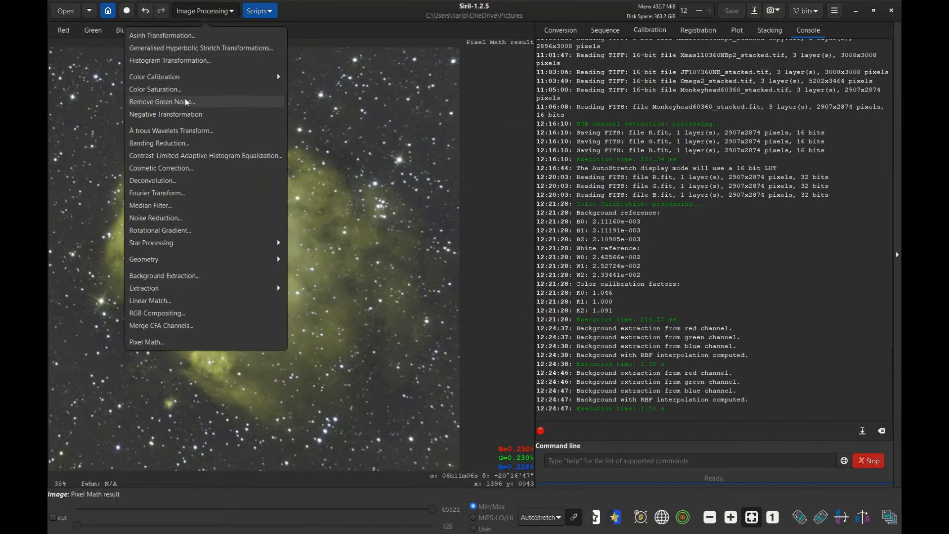
Remove green noise with the Average Neutral protection method and lightness preserved
click(188, 102)
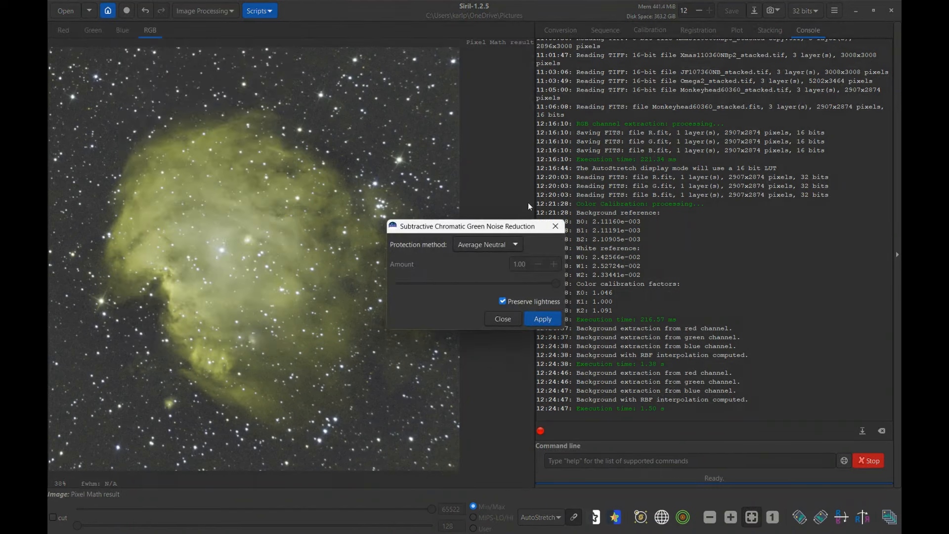
click(542, 318)
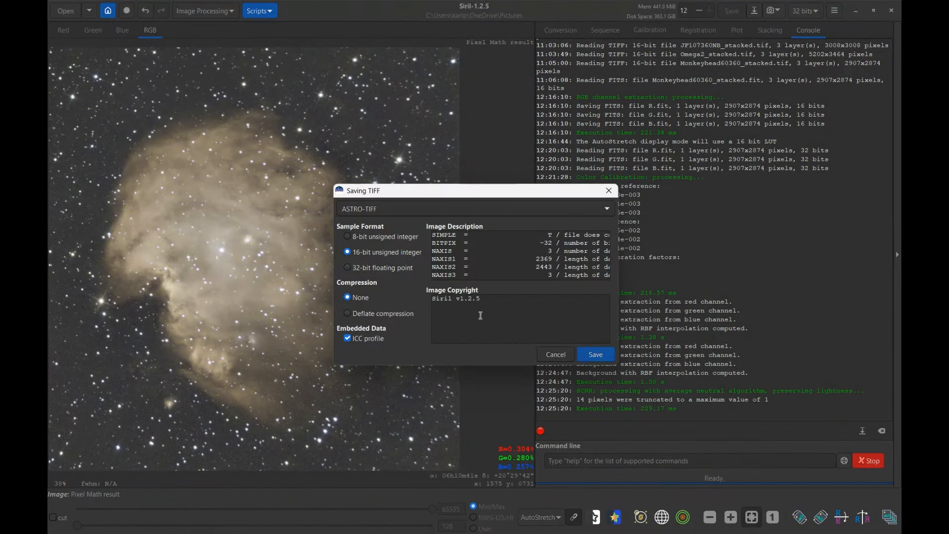
Save the result as an uncompressed 16-bit ASTRO-TIFF with the ICC profile embedded, despite the non-linear viewer mode
click(596, 355)
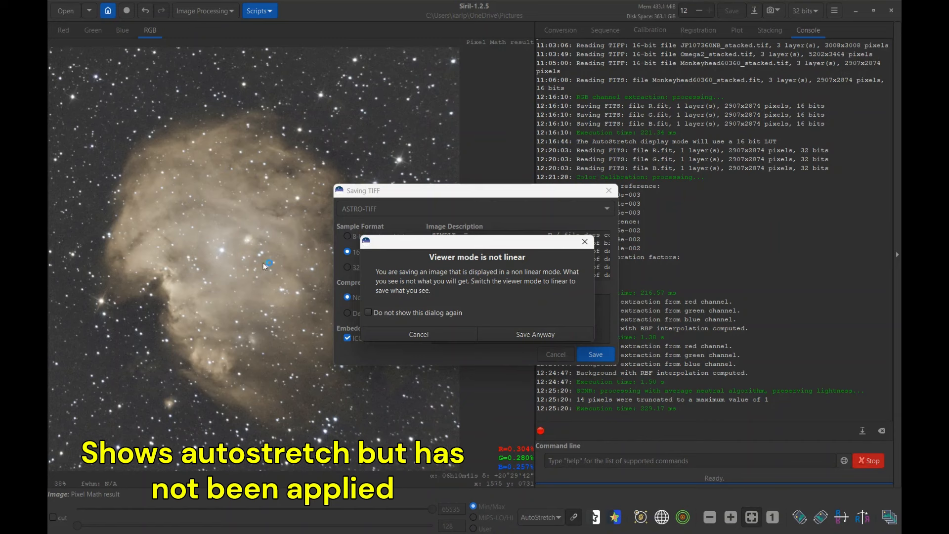
click(521, 337)
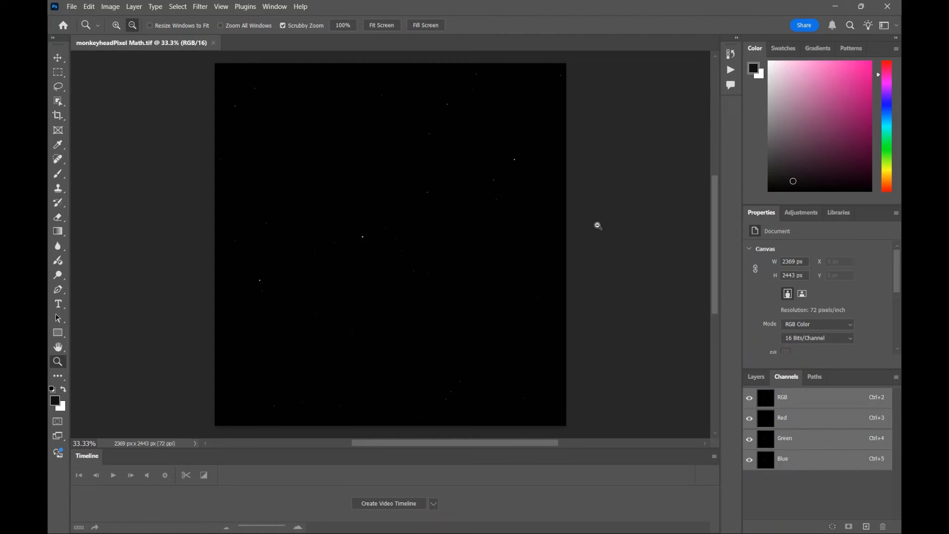
In Photoshop, stretch monkeyheadPixel Math.tif with the Curves preset Arcsinh100
key(ctrl+m)
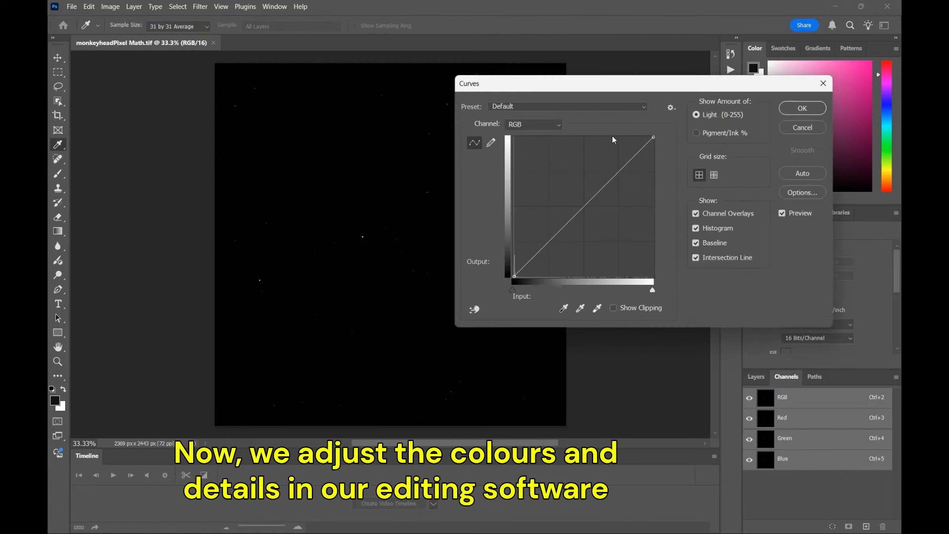
click(619, 106)
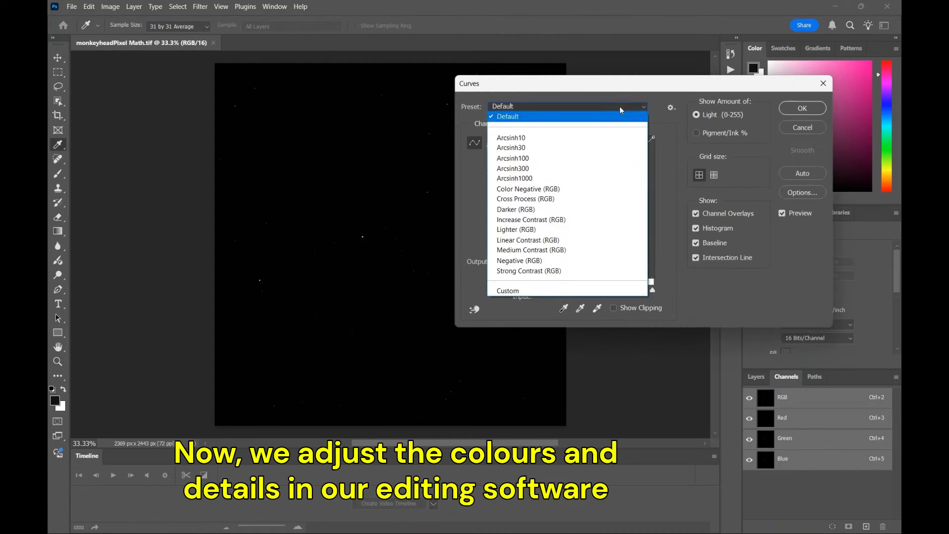
click(604, 157)
click(802, 108)
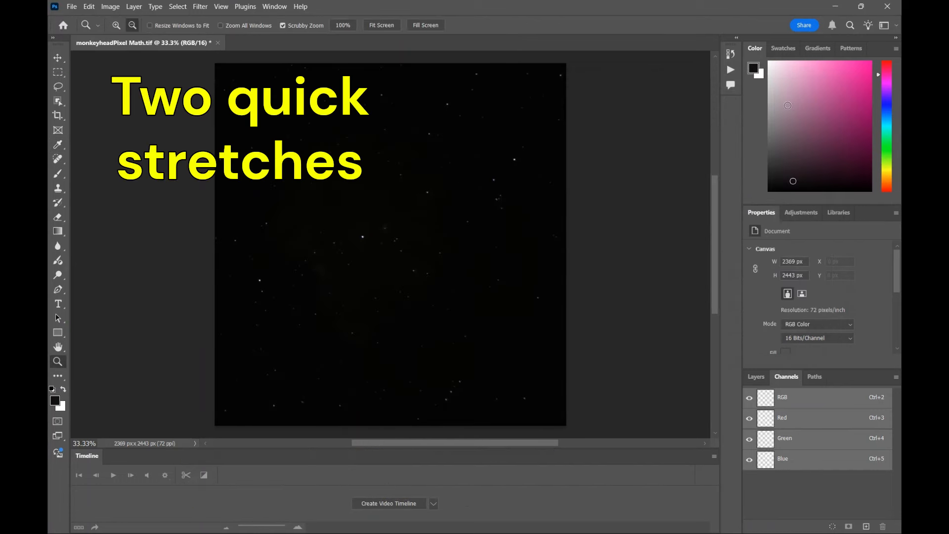
Stretch the image a second time with a milder Arcsinh preset in Curves
key(ctrl+m)
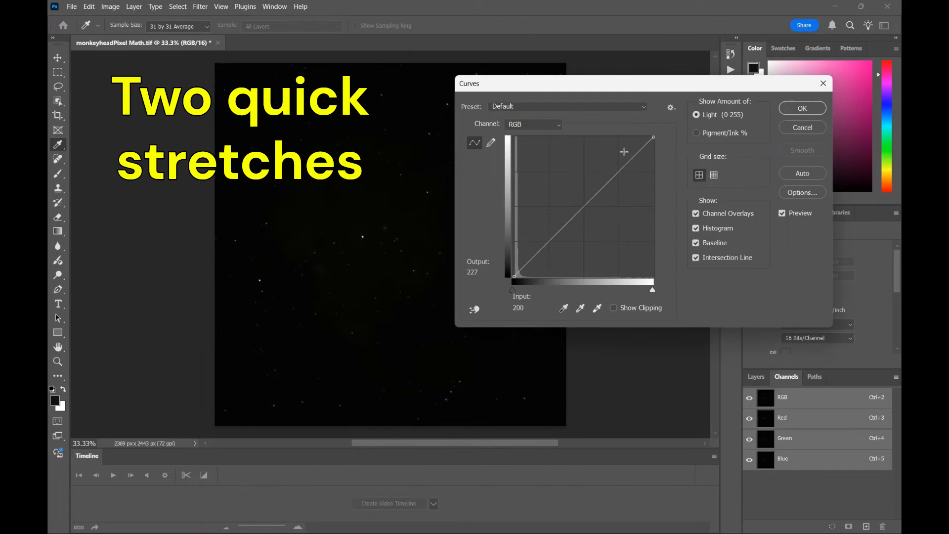
click(633, 109)
click(622, 143)
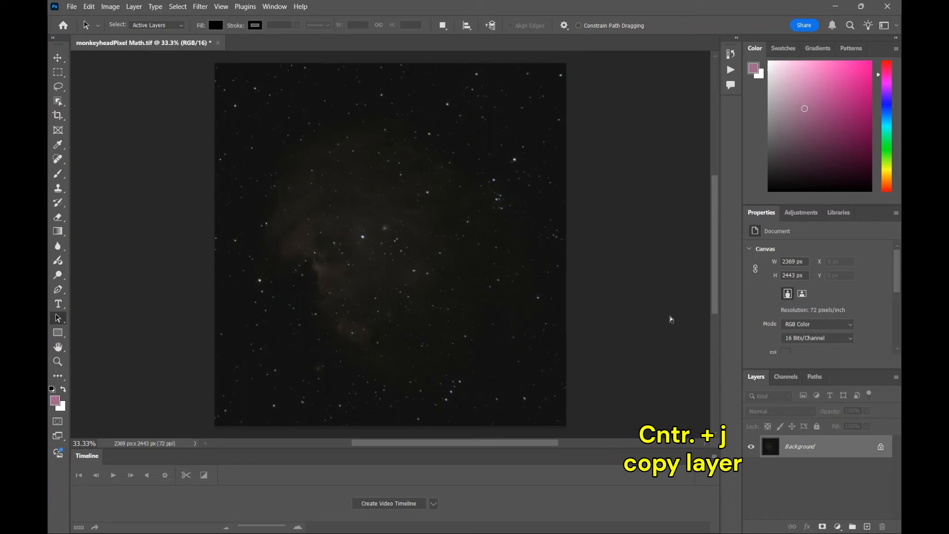
Duplicate the Background layer and name the copy "starless"
key(ctrl+j)
double_click(795, 446)
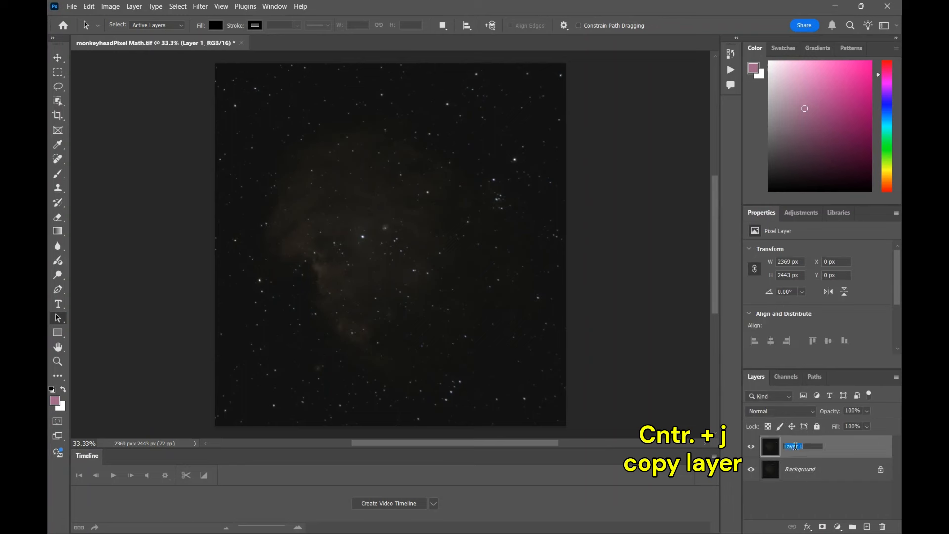
text(starless)
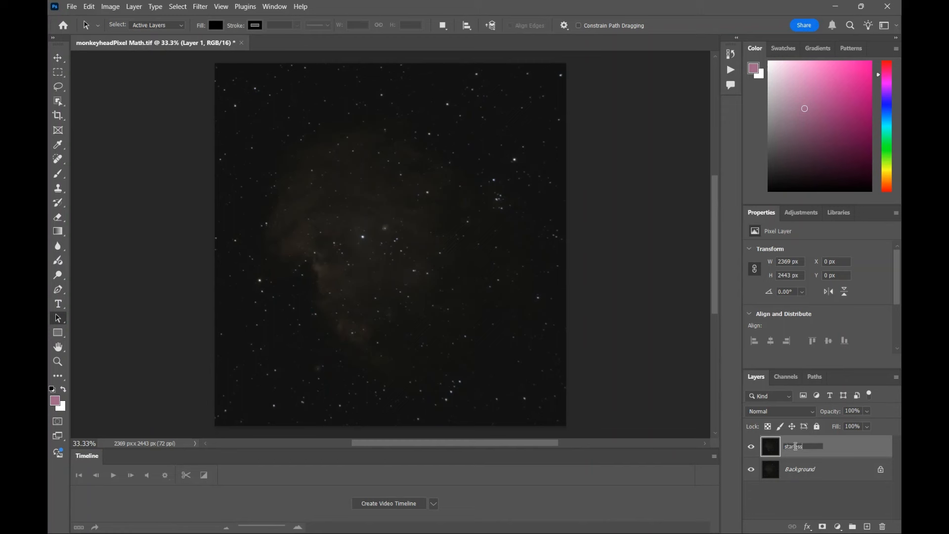
key(Return)
Remove the stars from the starless layer with the StarXTerminator filter
click(200, 6)
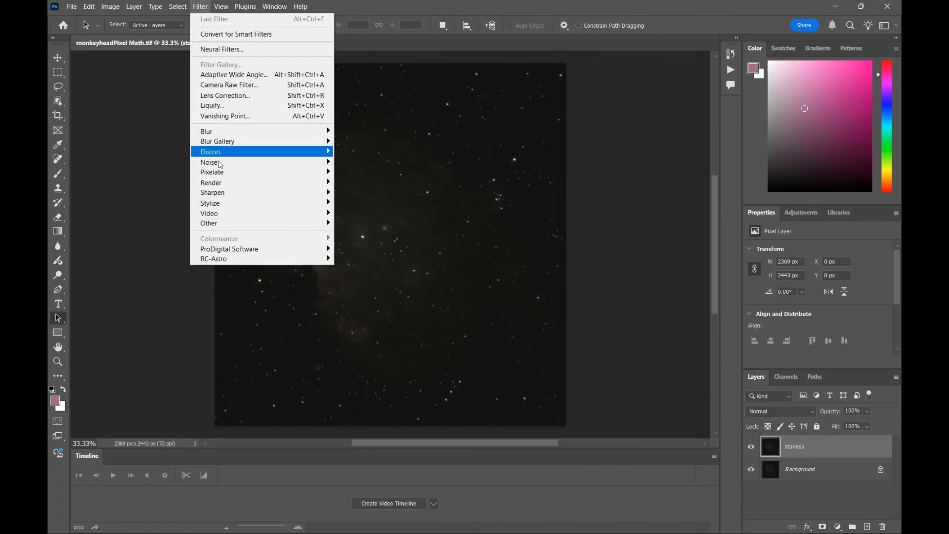
mouse_move(230, 259)
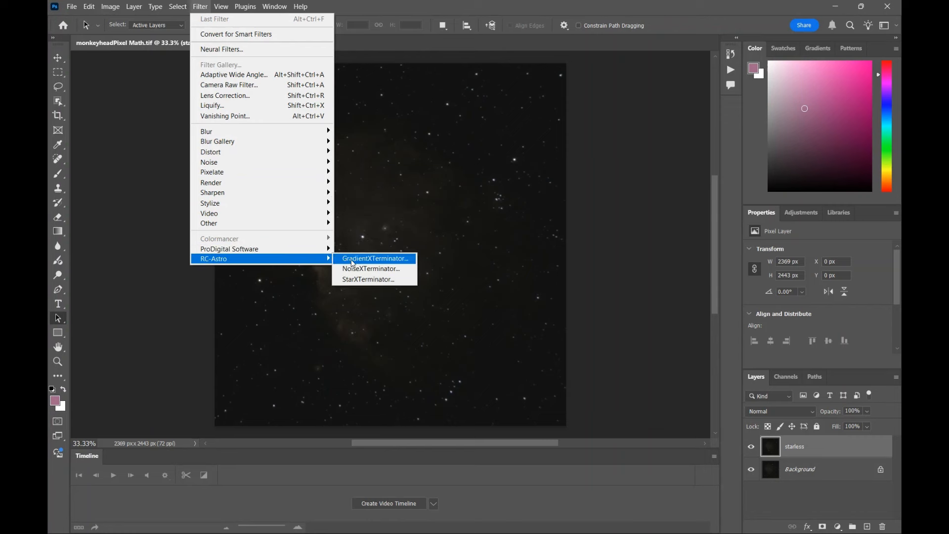
click(357, 284)
click(521, 176)
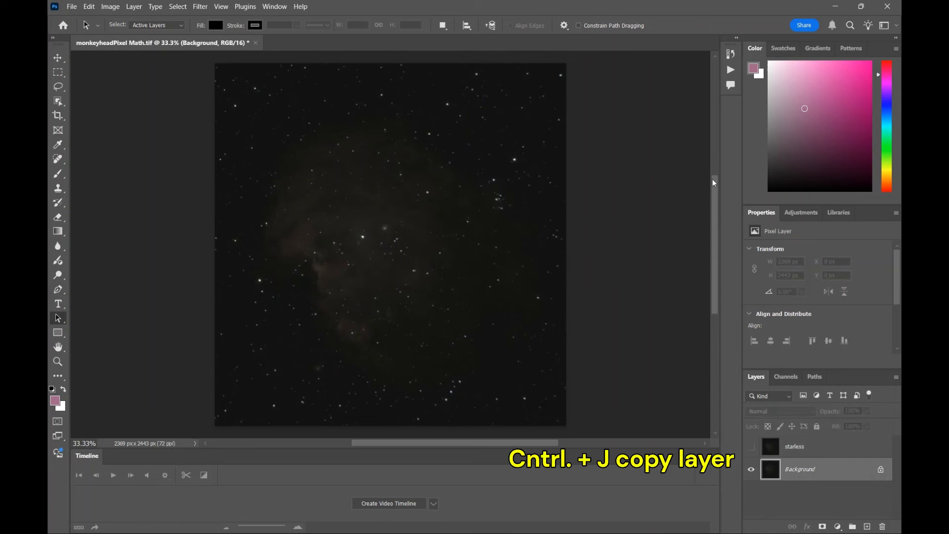
Duplicate the Background layer and name the copy "stars", keeping the starless layer hidden
key(ctrl+j)
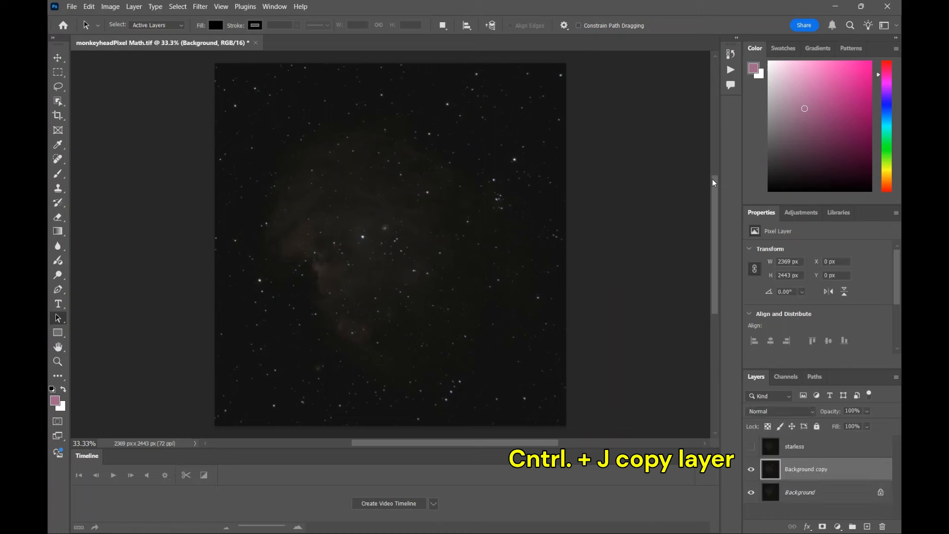
double_click(803, 470)
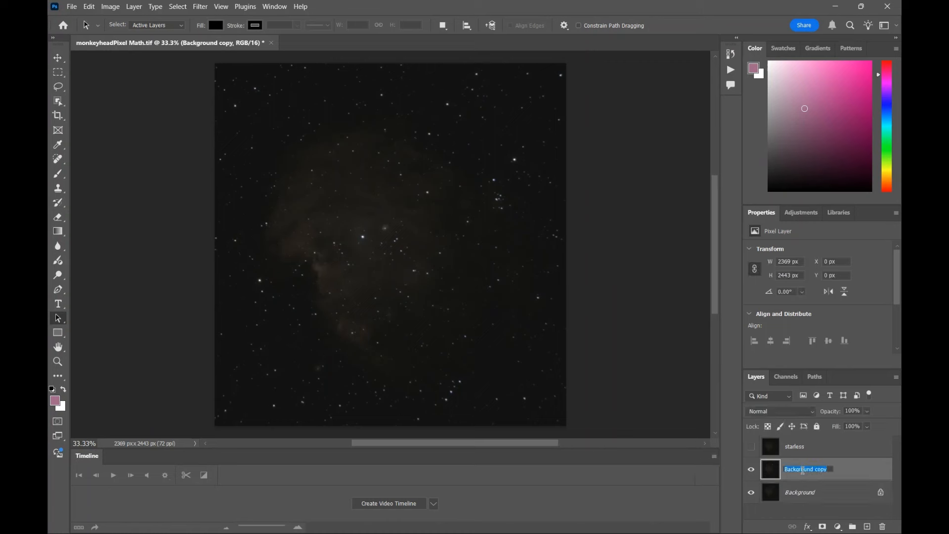
text(stars)
key(Return)
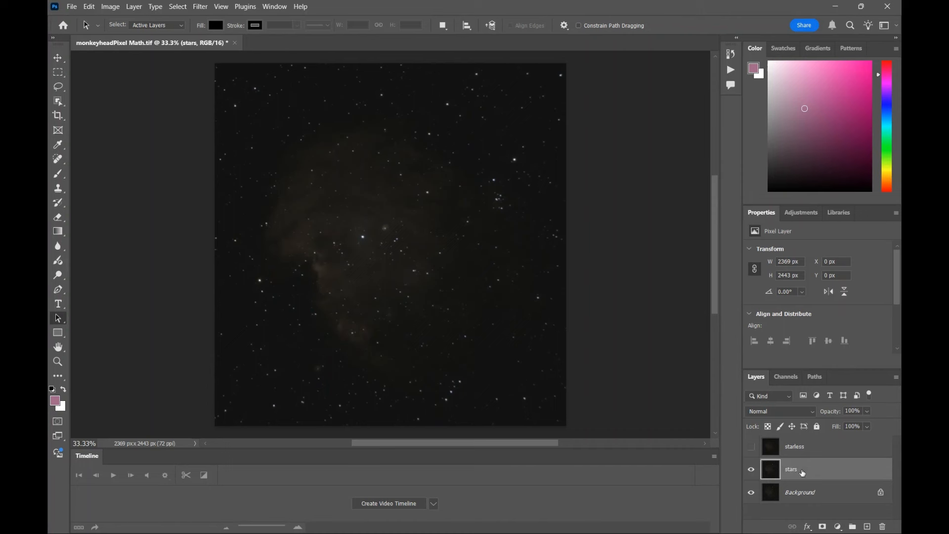
Isolate the stars on the stars layer with Levels, setting the black input to 13 and the midtone to 0.44
key(ctrl+l)
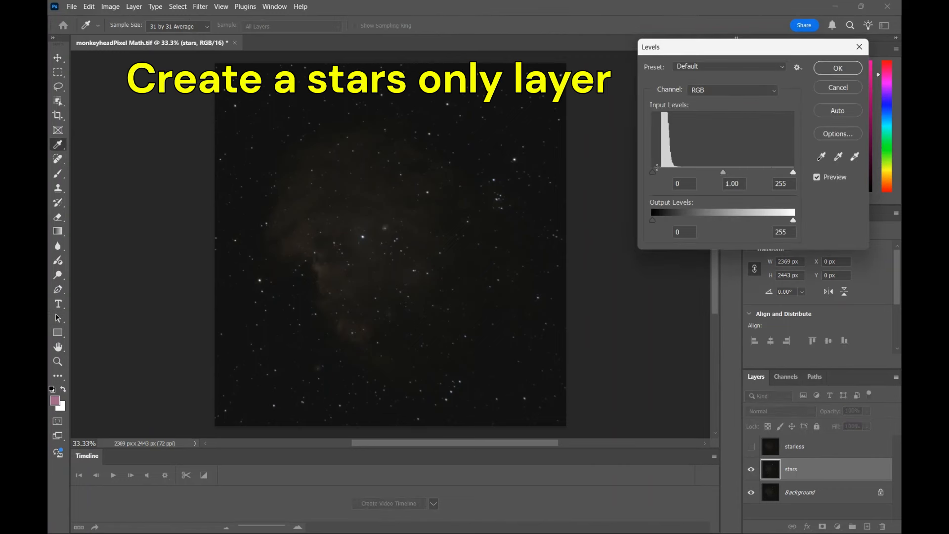
drag(653, 171, 657, 172)
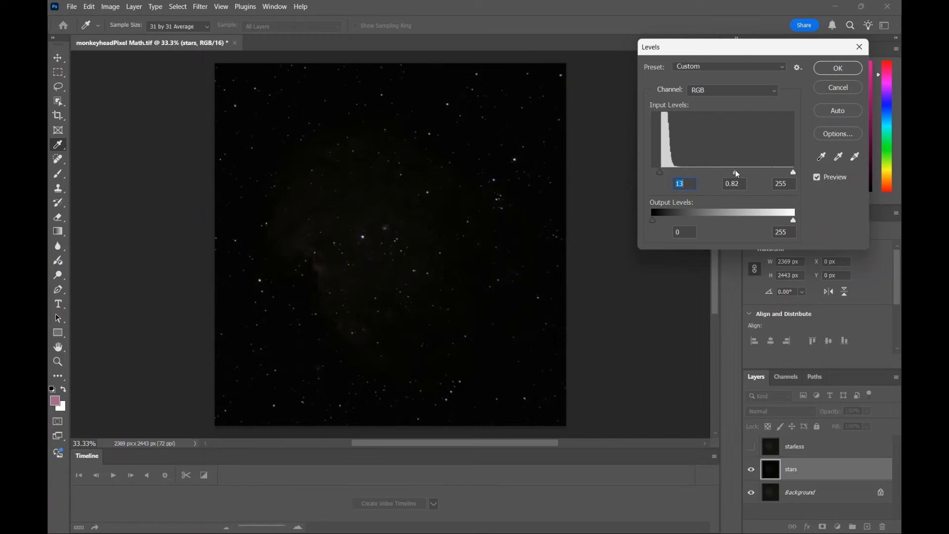
drag(736, 171, 744, 170)
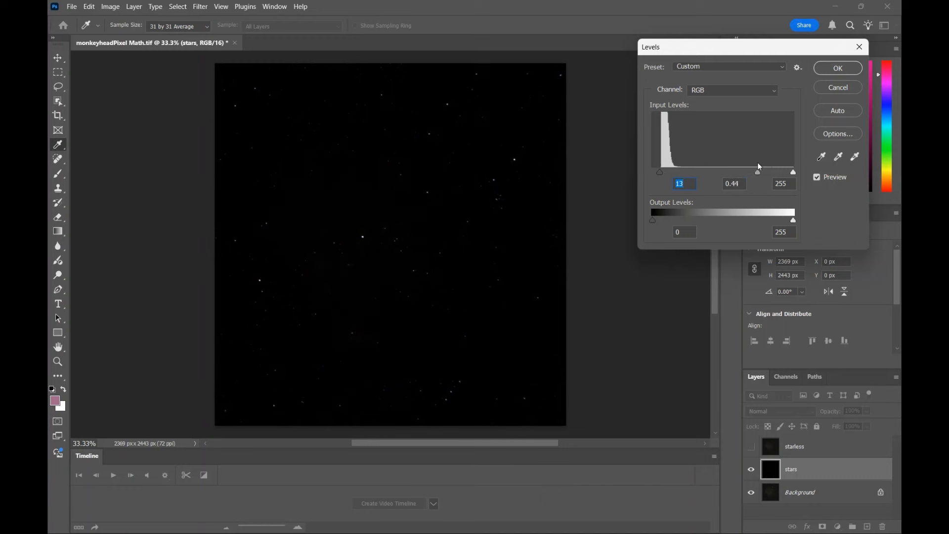
click(837, 68)
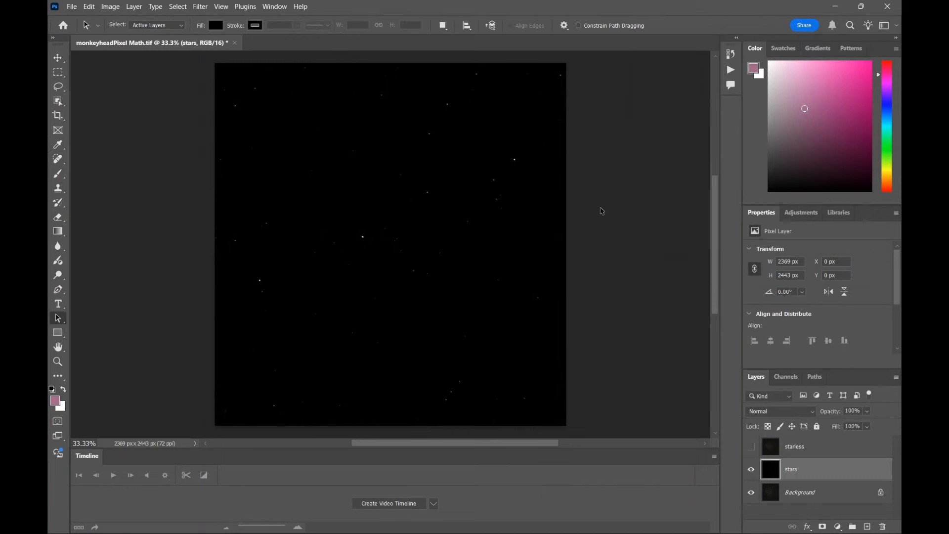
Brighten the stars layer with the Curves preset Arcsinh10
key(ctrl+m)
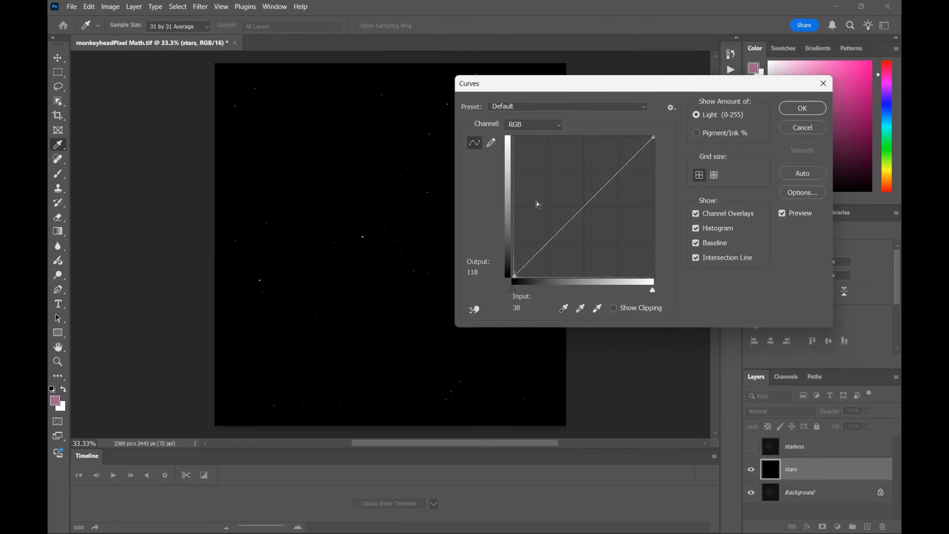
click(594, 107)
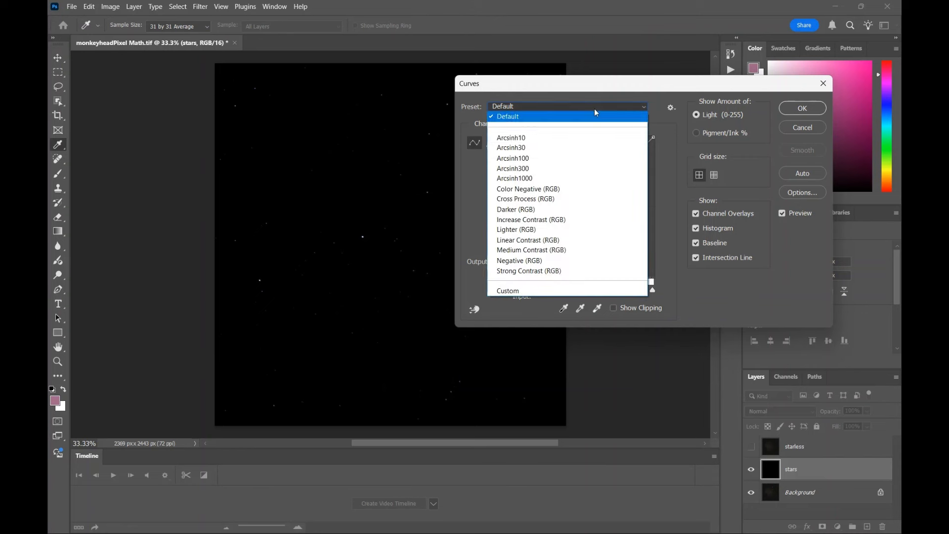
click(585, 138)
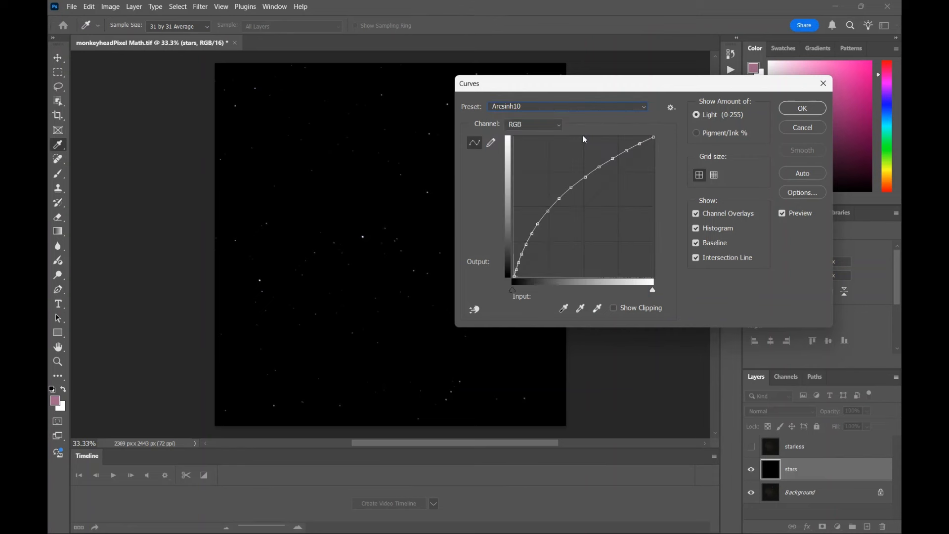
click(792, 109)
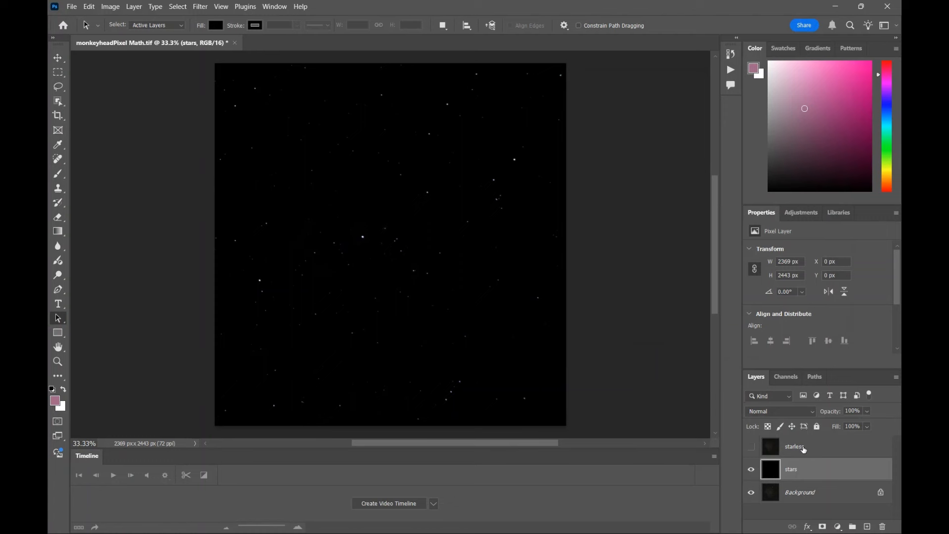
Make the starless layer visible and stretch it with the Curves preset Arcsinh10
click(764, 449)
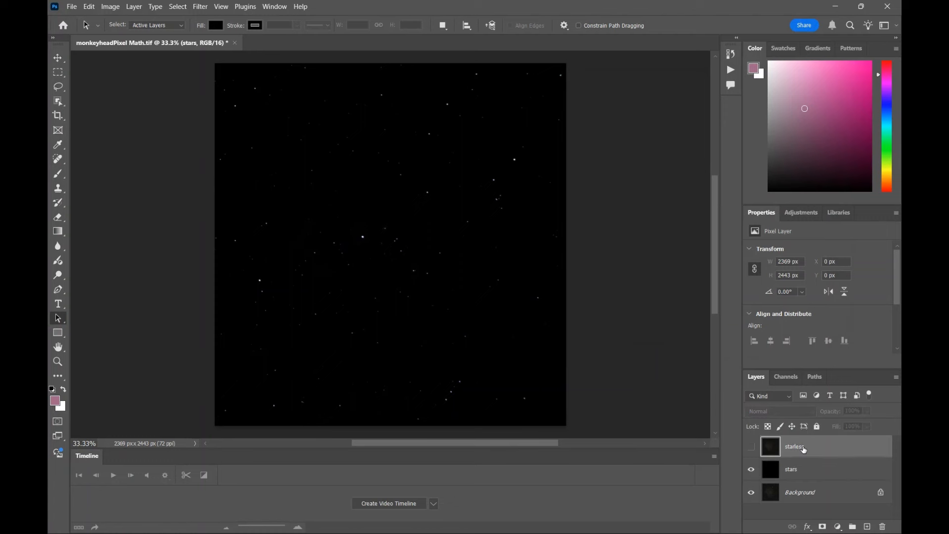
click(752, 447)
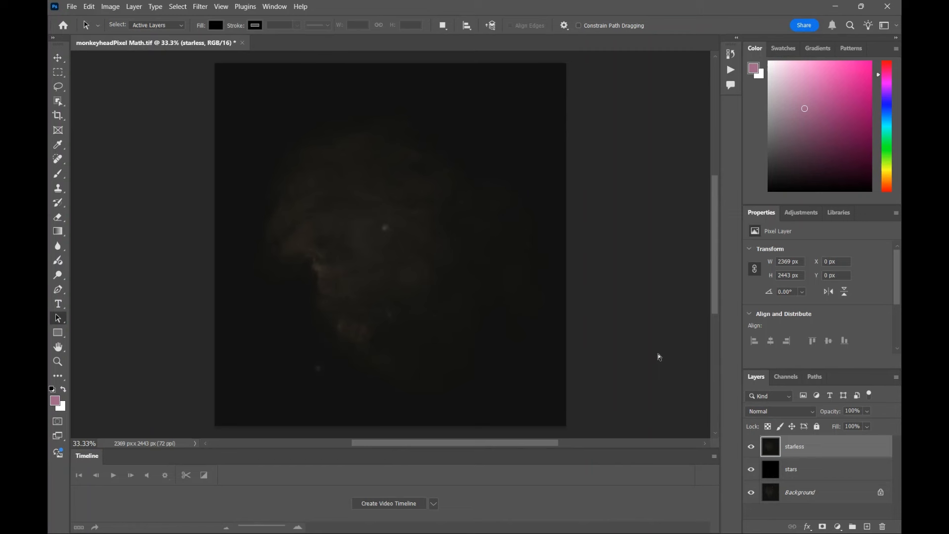
key(ctrl+m)
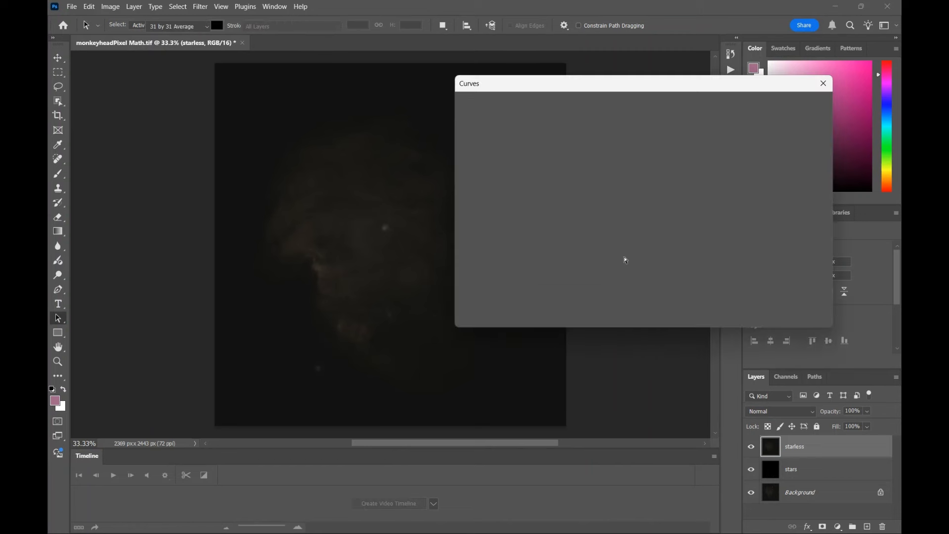
click(569, 106)
click(573, 134)
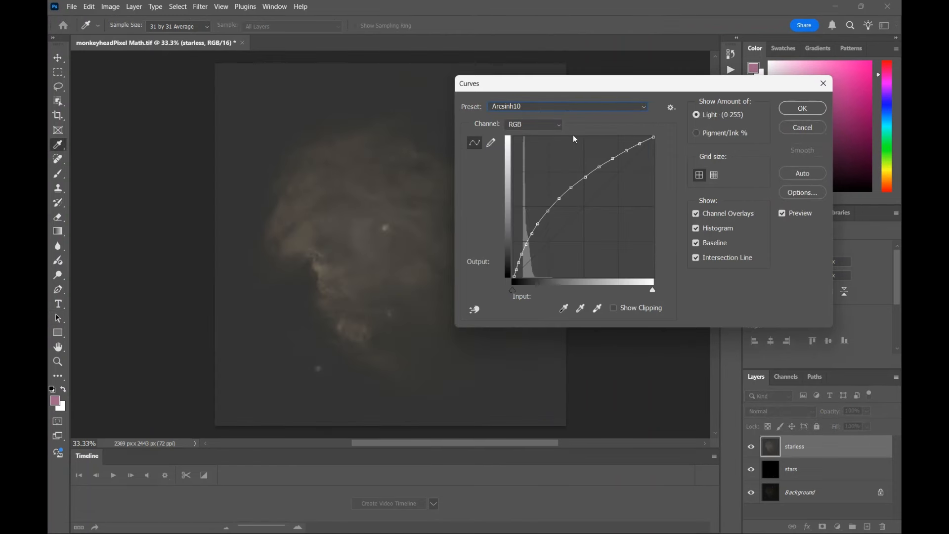
click(801, 108)
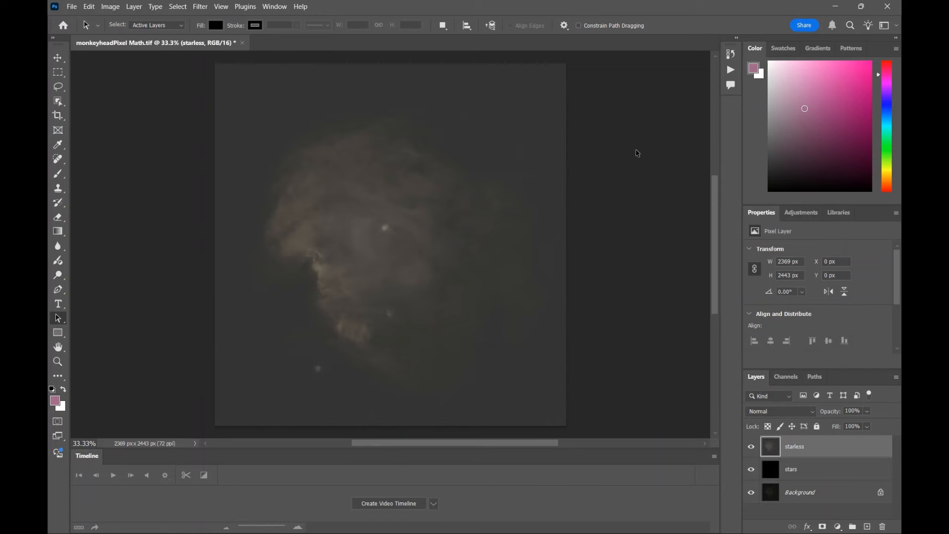
Darken the starless layer's background with Levels by setting the black input level to 44
key(ctrl+l)
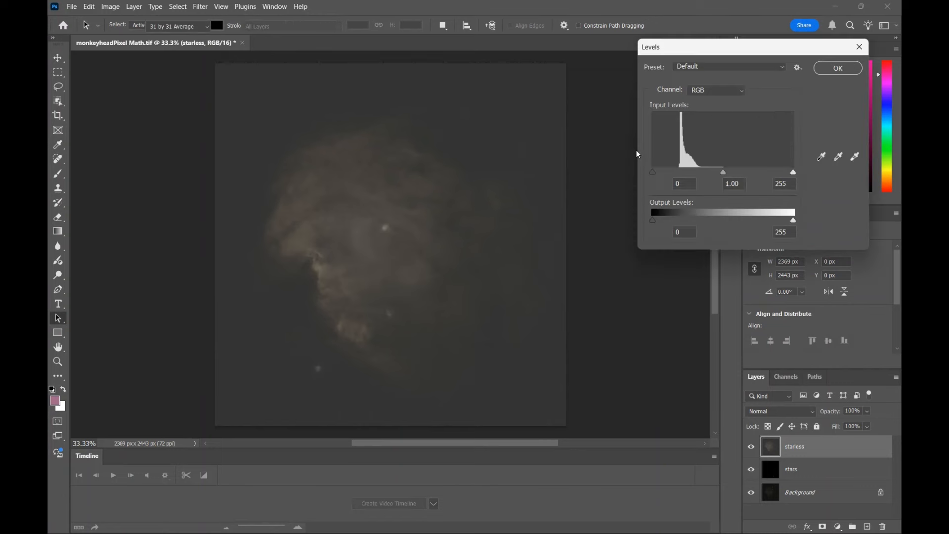
drag(651, 172, 676, 172)
click(830, 69)
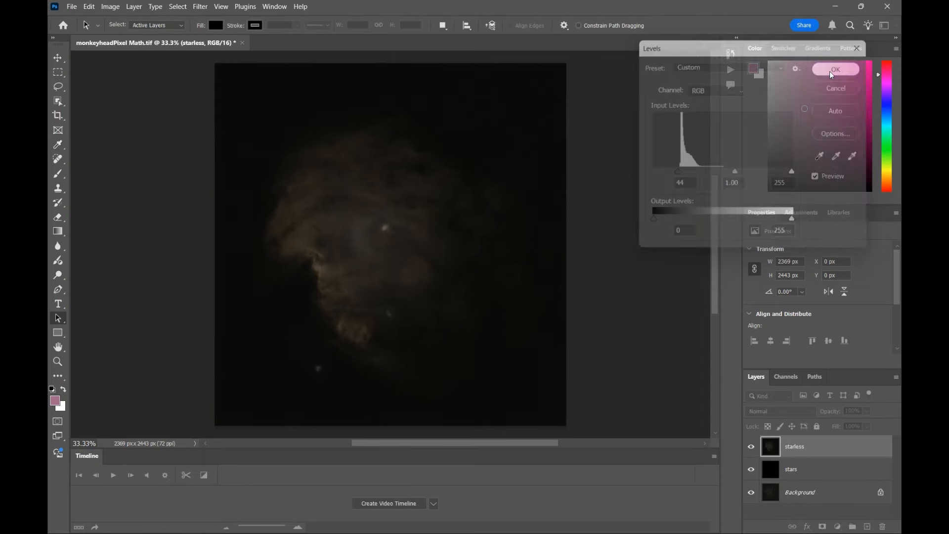
In the Camera Raw Filter, set the starless layer's Vibrance to +22 and Saturation to +28
click(201, 8)
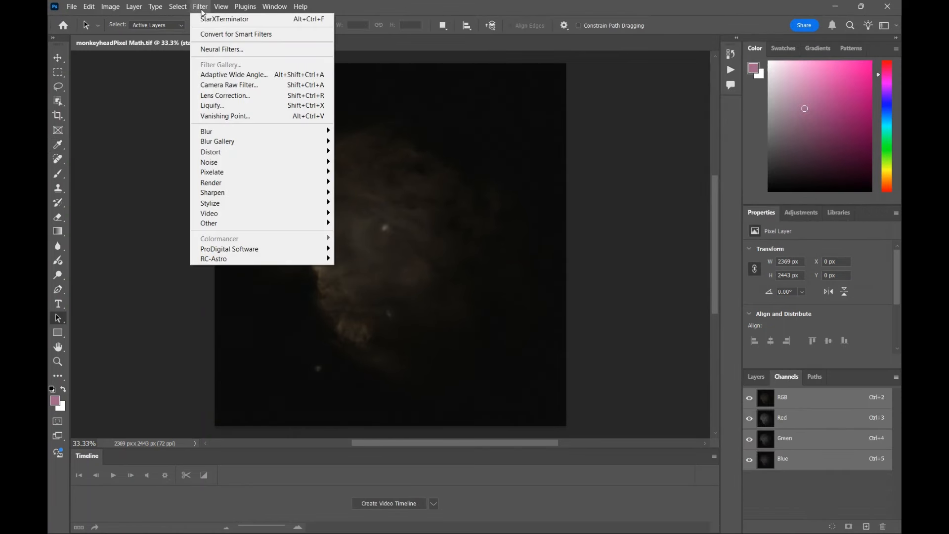
click(213, 86)
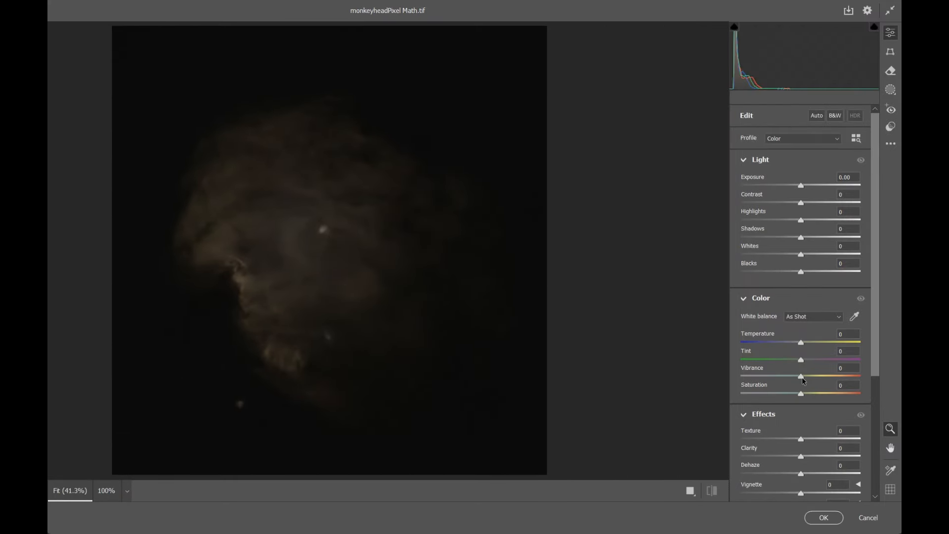
drag(803, 379, 817, 378)
drag(801, 398, 817, 394)
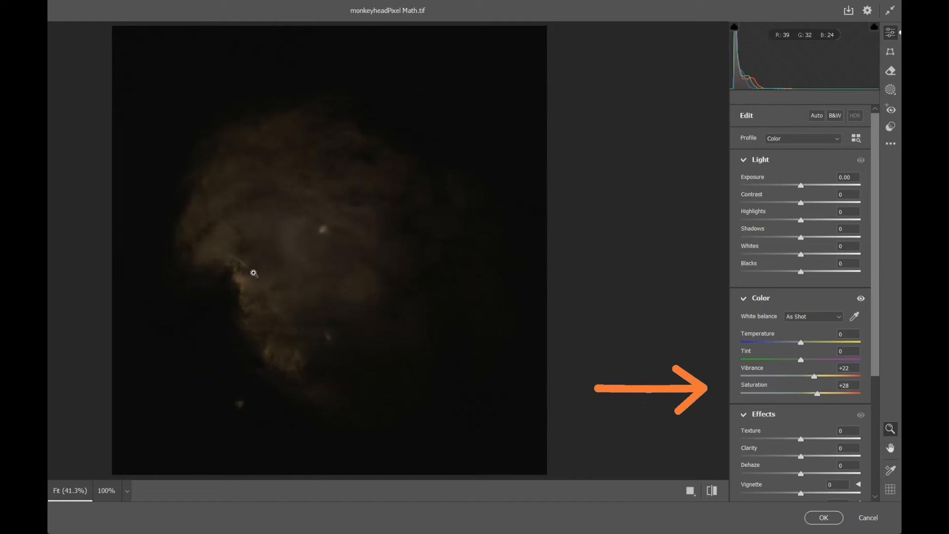
Set Clarity to +21 while inspecting the nebula's bright edge at 100%, and apply the Camera Raw adjustments
click(248, 273)
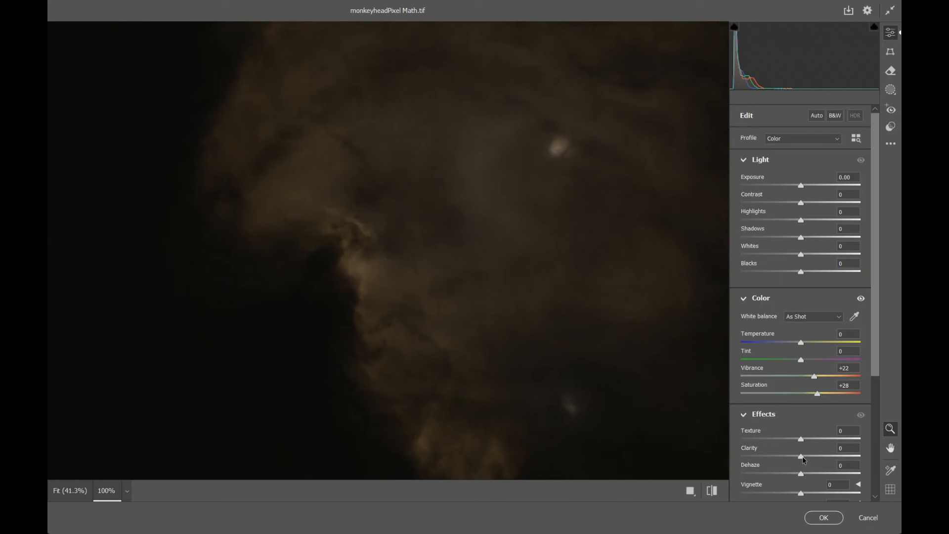
drag(803, 457, 879, 449)
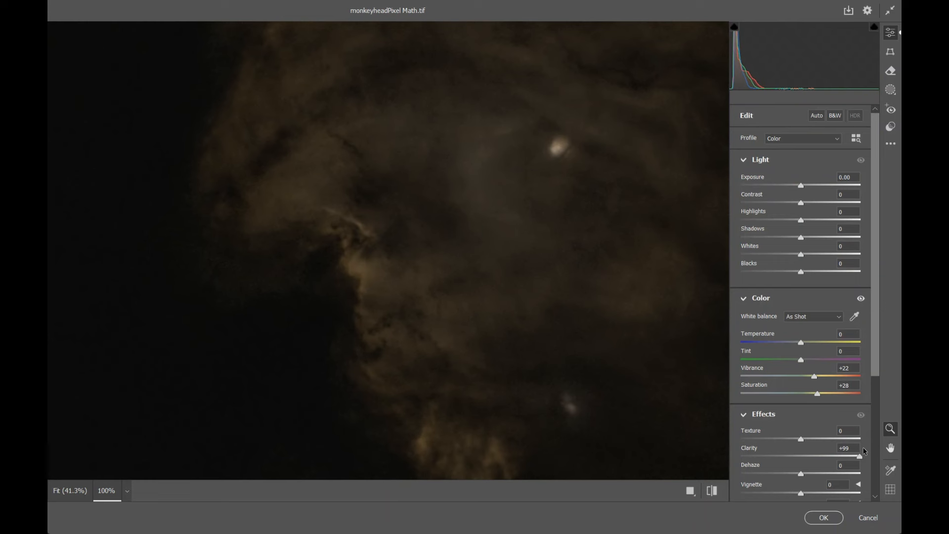
drag(861, 455, 817, 459)
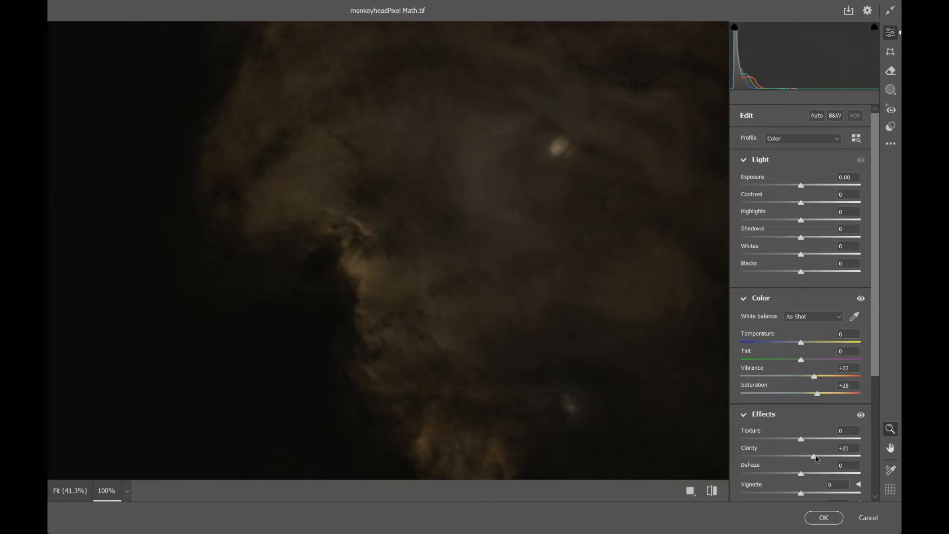
click(823, 518)
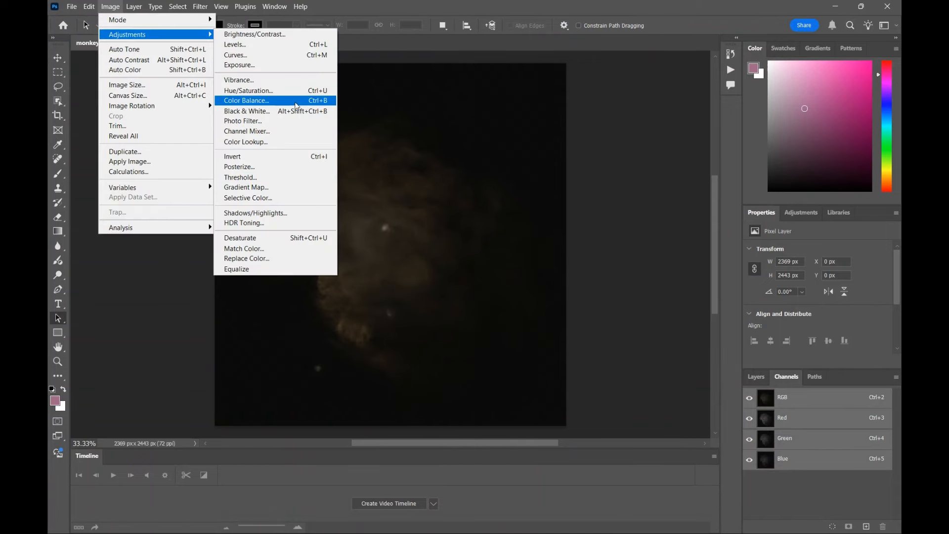
Shift the starless layer's shadows toward blue with Color Balance, preserving luminosity
click(291, 102)
click(595, 211)
drag(683, 156, 686, 181)
click(683, 181)
Adjust the color balance of the midtones and shift the highlights toward yellow with a yellow/blue level of -27
click(654, 212)
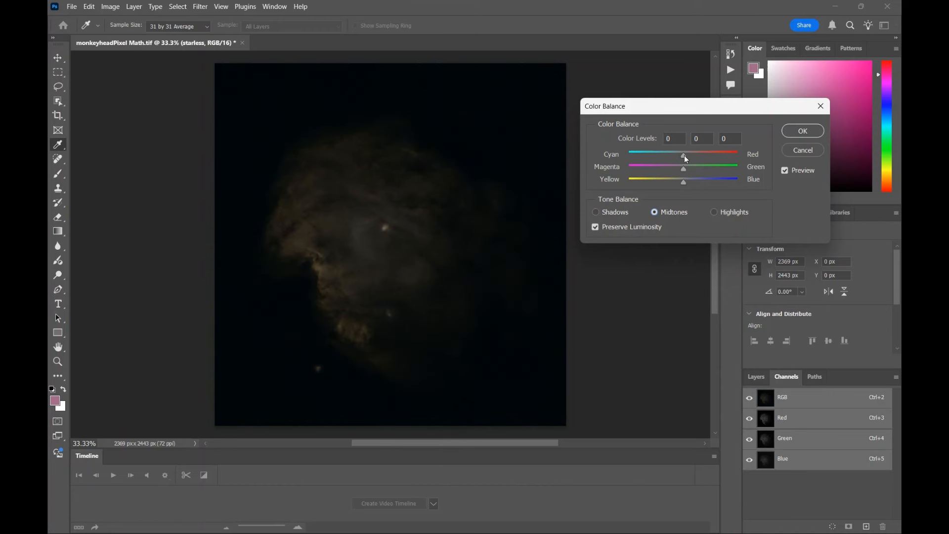
drag(683, 155, 669, 184)
click(689, 179)
click(714, 212)
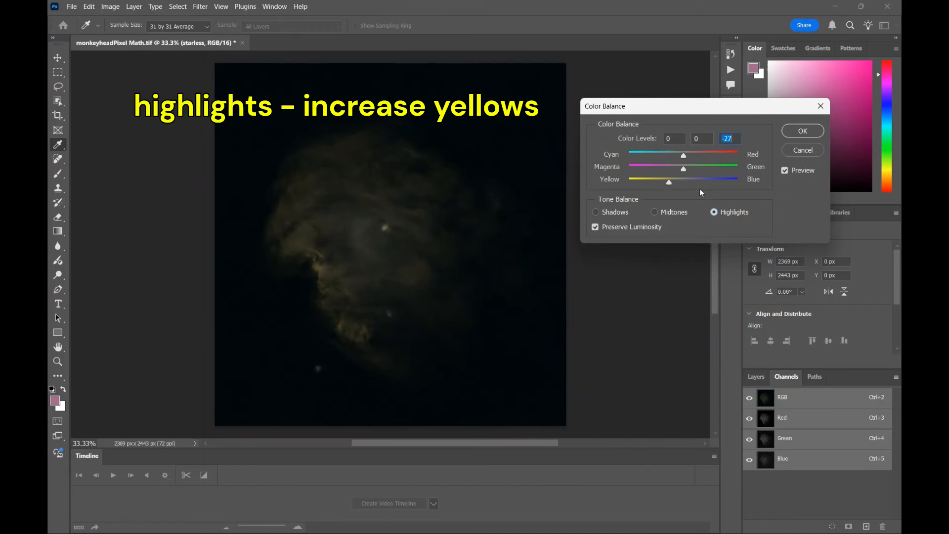
click(785, 171)
click(801, 150)
key(a)
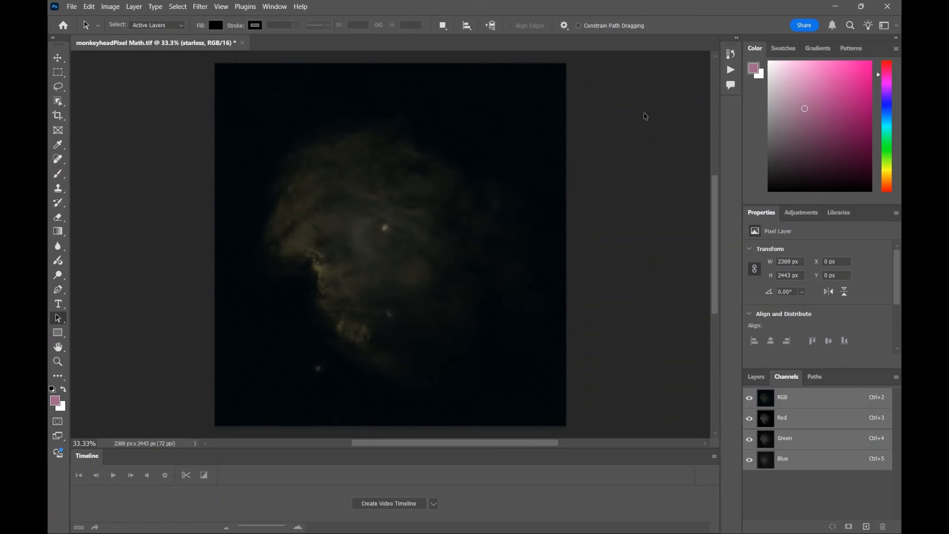
In the Camera Raw Filter, set the starless layer's Saturation to +29, raise Clarity while inspecting the nebula's edge at 100%, and apply
click(200, 6)
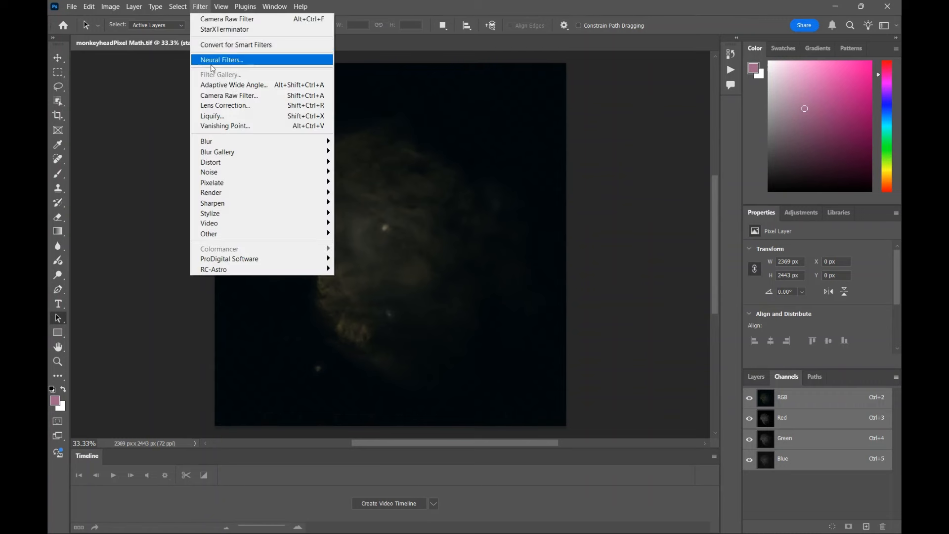
click(212, 95)
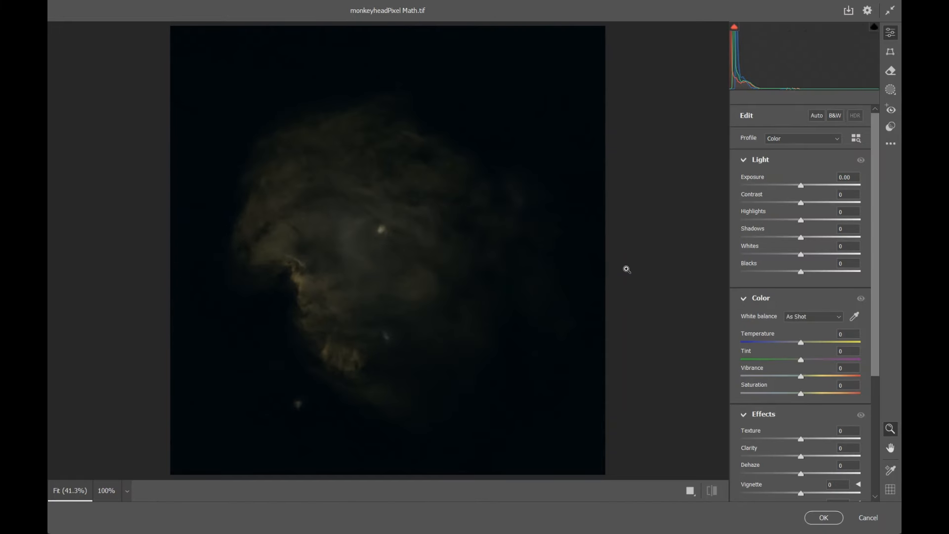
drag(802, 394, 818, 395)
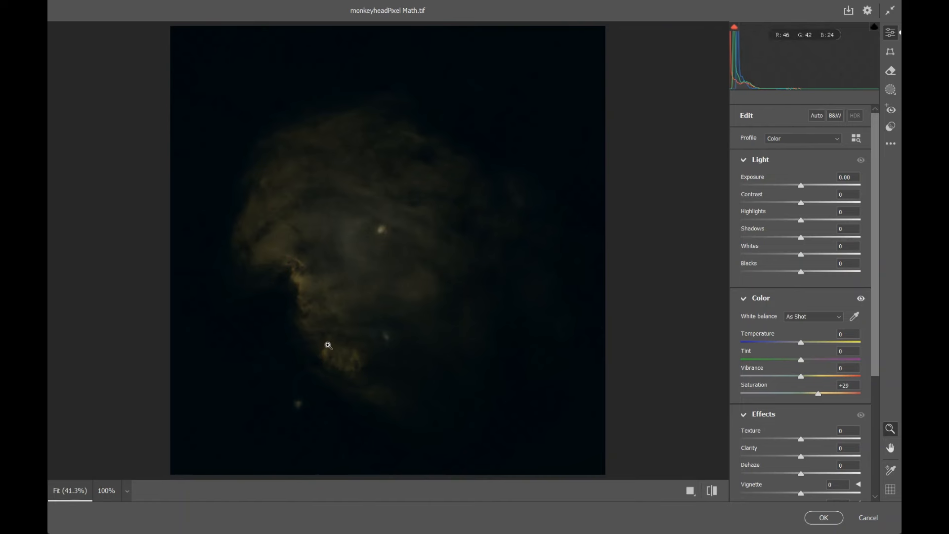
click(327, 341)
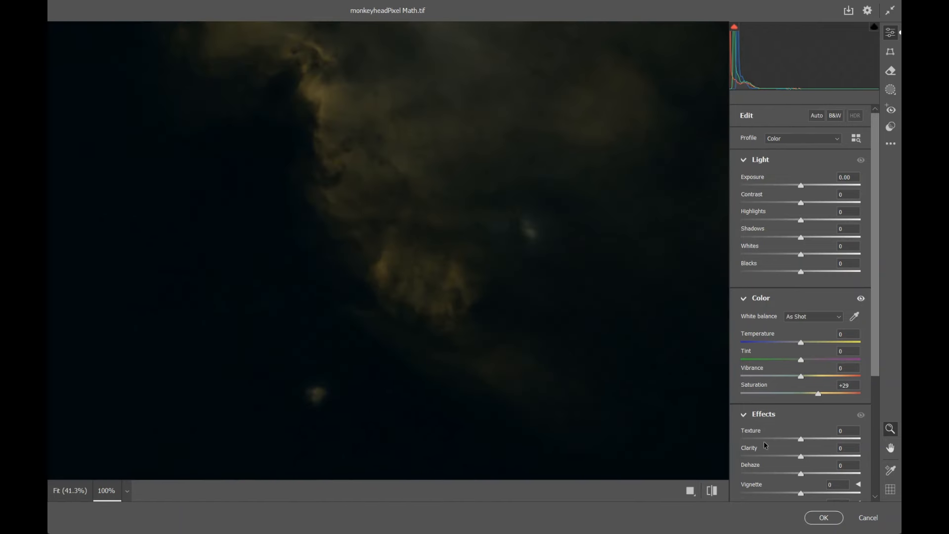
click(805, 459)
click(812, 459)
click(821, 521)
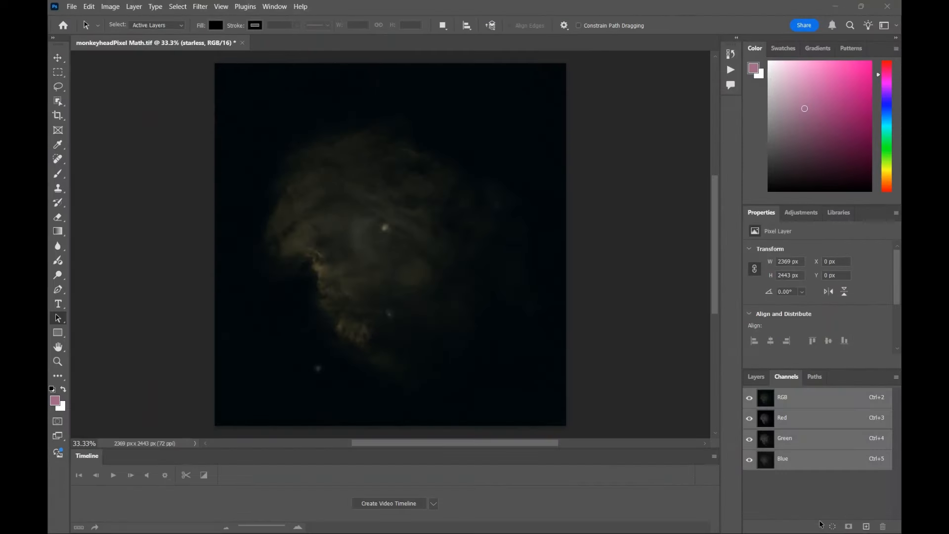
Open Selective Color for the starless layer and strongly reduce the cyan in the Yellows, using the Absolute method
click(117, 9)
mouse_move(135, 34)
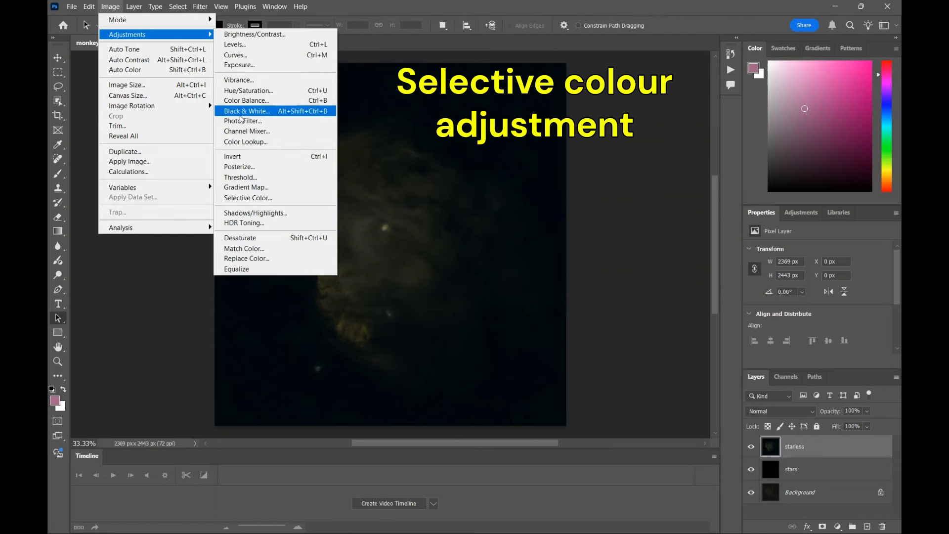
click(248, 198)
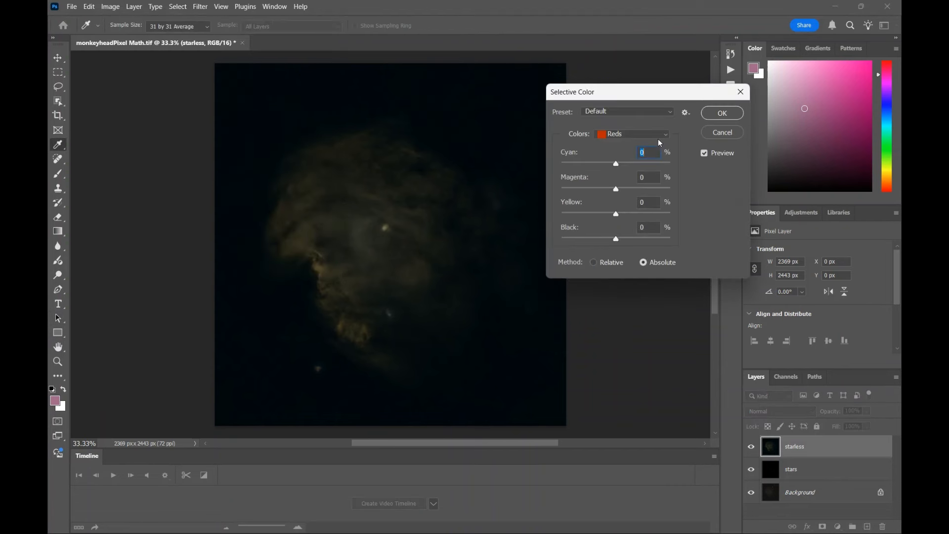
click(661, 135)
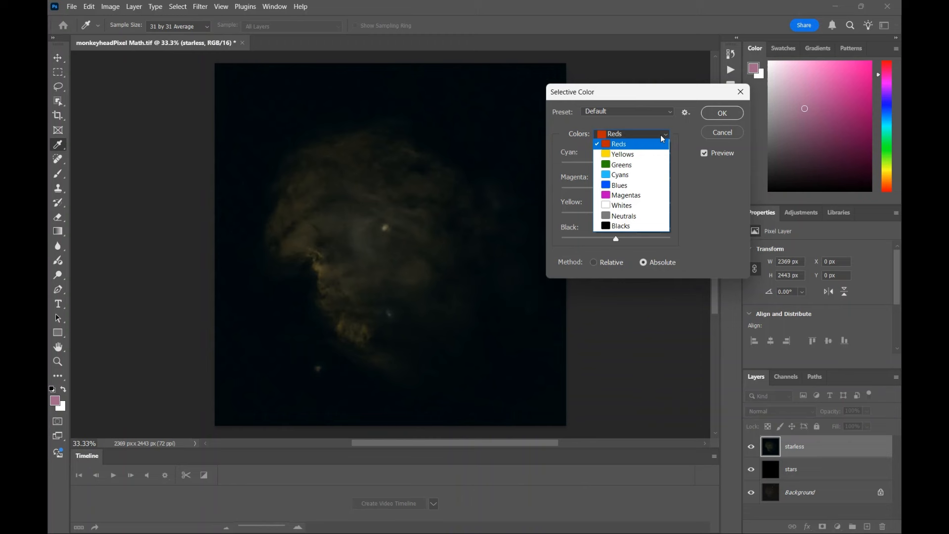
click(642, 155)
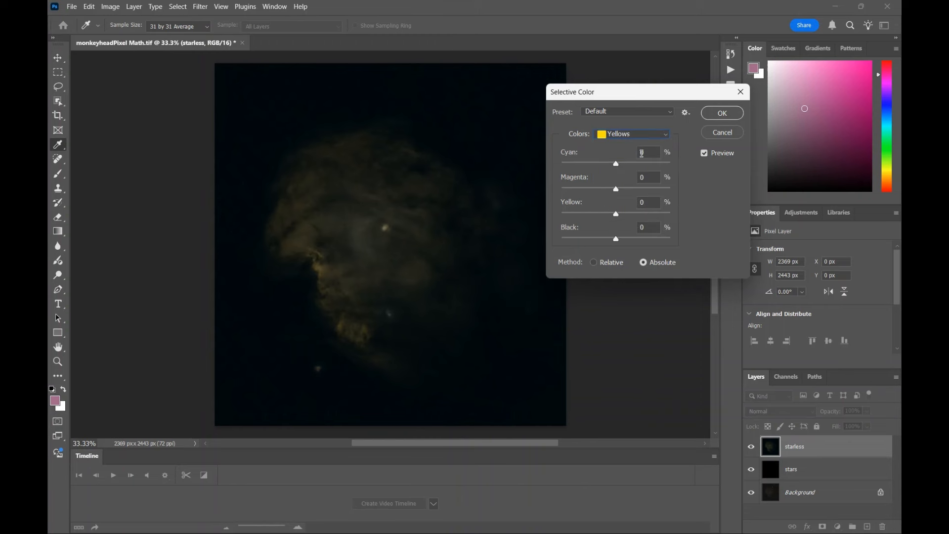
click(585, 164)
click(569, 163)
click(563, 163)
click(570, 164)
click(577, 163)
click(580, 163)
Raise the yellow component of the Yellows to near its maximum and apply the Selective Color adjustment
click(616, 189)
click(602, 213)
drag(601, 213, 669, 216)
click(722, 113)
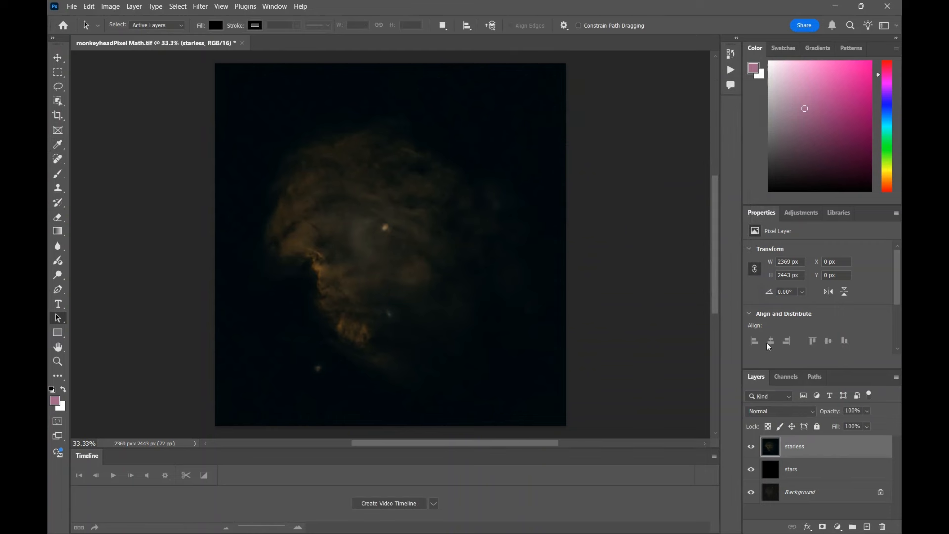
Isolate the starless layer's Blue channel and set its Levels black input point to 5
click(794, 379)
click(786, 462)
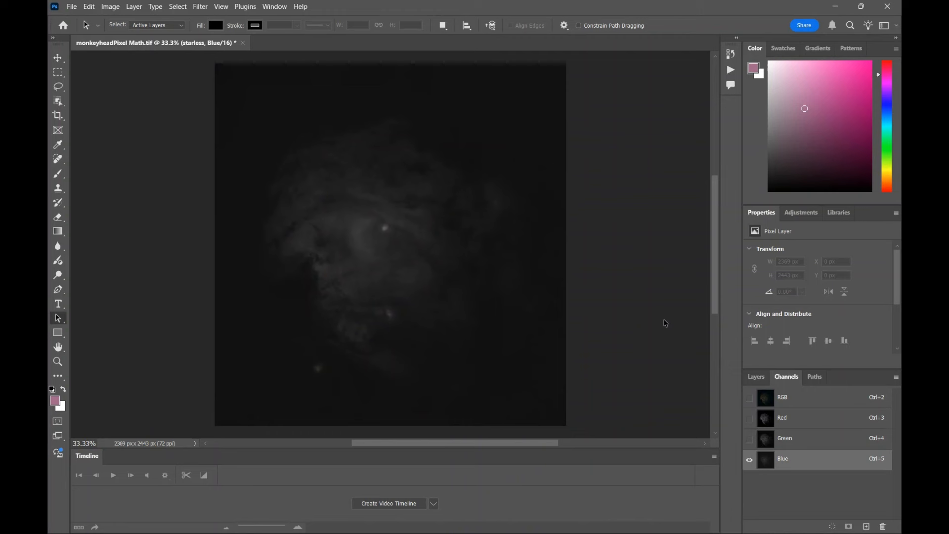
key(ctrl+l)
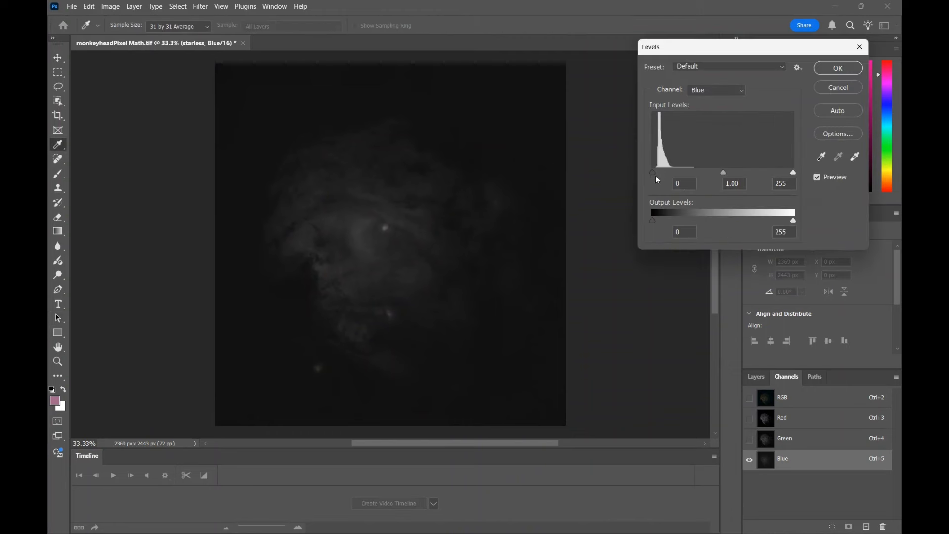
drag(653, 171, 654, 171)
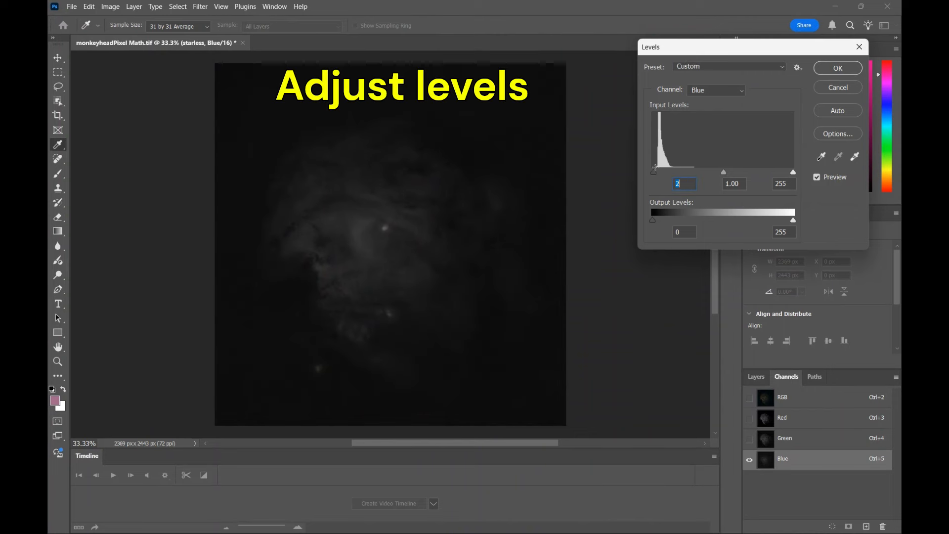
drag(655, 171, 657, 171)
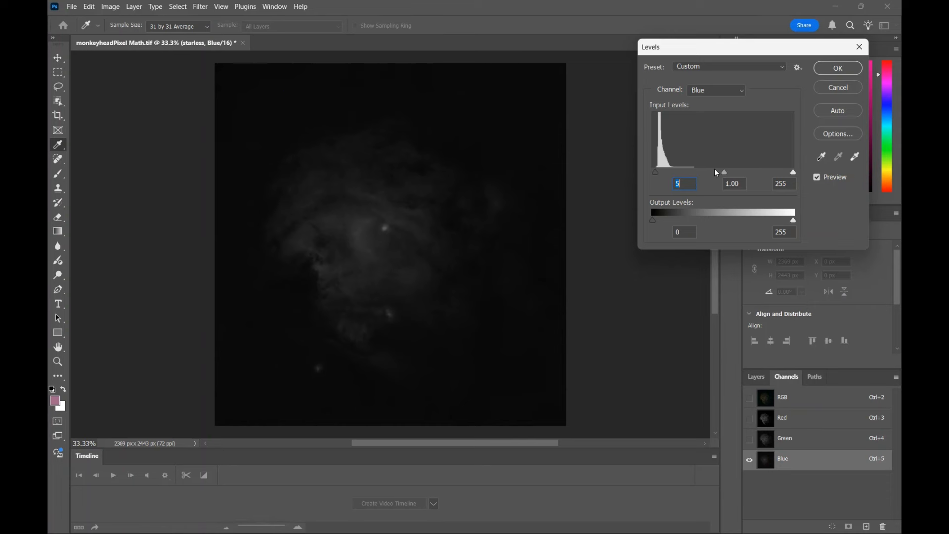
Brighten the Blue channel by setting its Levels midtone input to 1.30, and apply the adjustment
drag(725, 172, 716, 172)
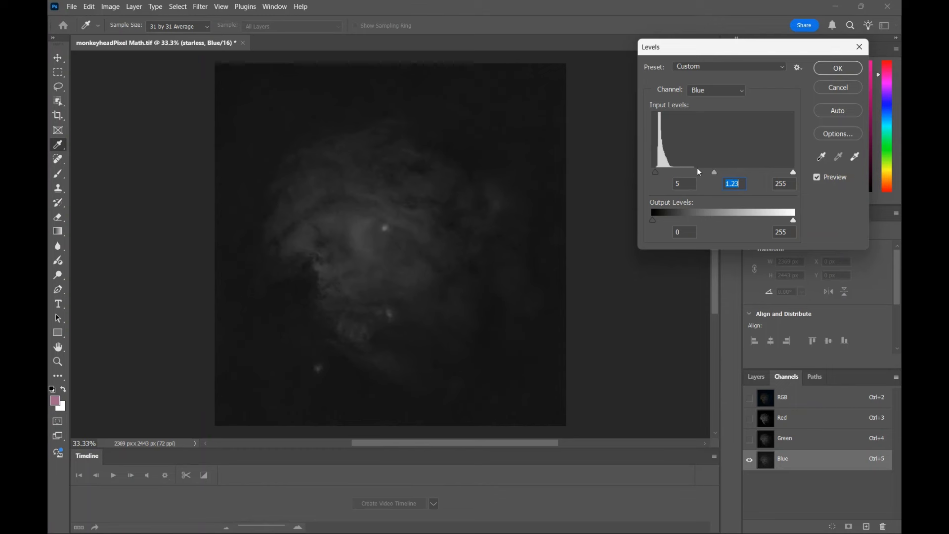
drag(701, 173, 701, 173)
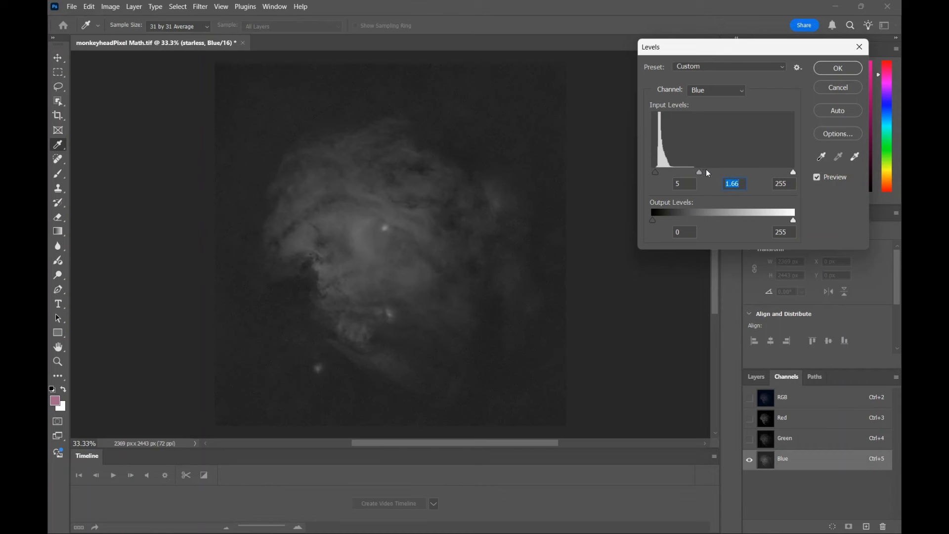
click(706, 170)
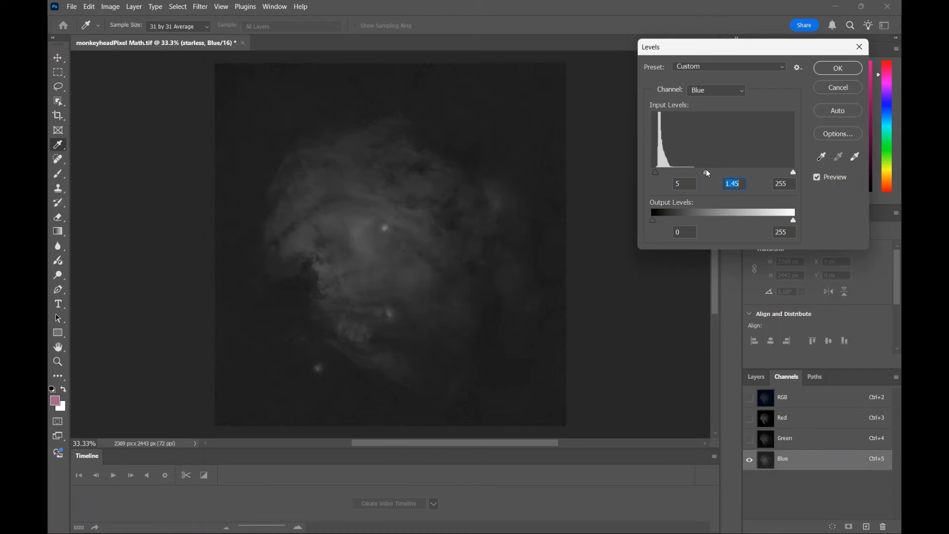
click(712, 171)
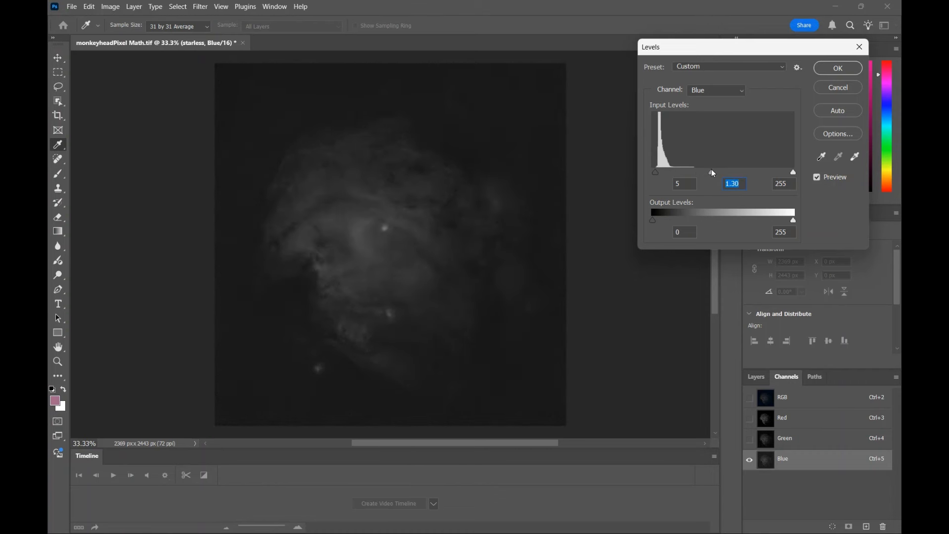
click(827, 69)
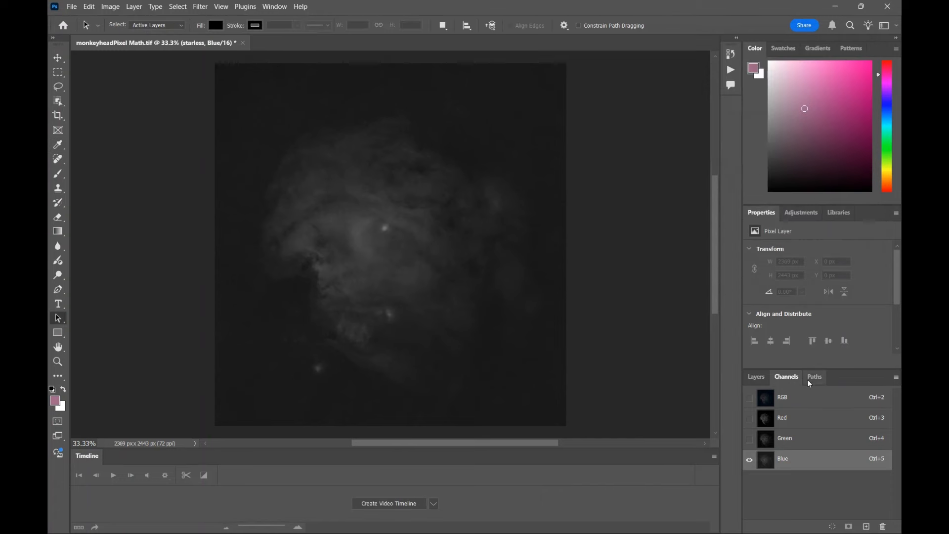
Return to the RGB composite, draw a freehand Lasso selection around the nebula, and invert it to select the background
click(805, 397)
click(63, 87)
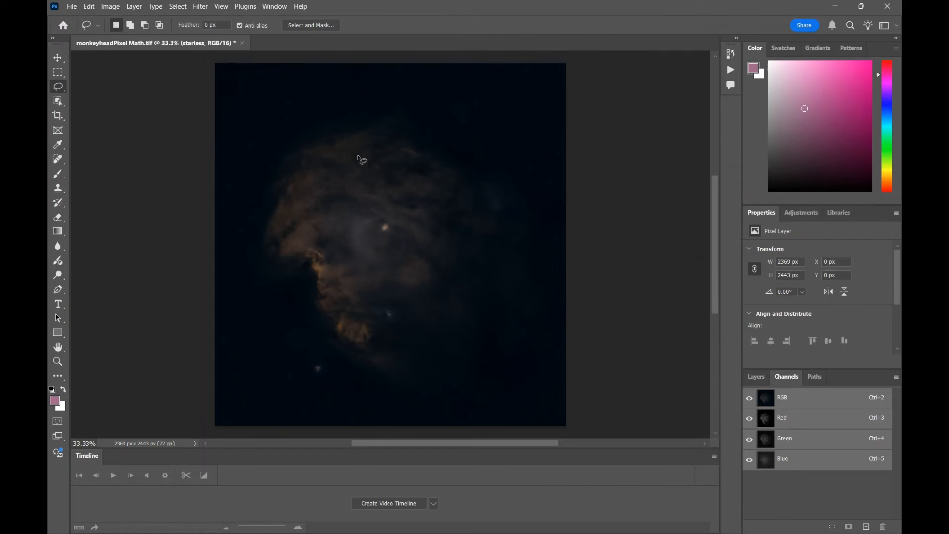
mouse_move(408, 109)
mouse_down()
mouse_move(370, 103)
mouse_move(282, 141)
mouse_move(260, 184)
mouse_move(267, 208)
mouse_move(248, 259)
mouse_move(267, 294)
mouse_move(305, 290)
mouse_move(327, 350)
mouse_move(348, 369)
mouse_move(422, 391)
mouse_move(462, 366)
mouse_move(472, 330)
mouse_move(500, 301)
mouse_move(516, 316)
mouse_move(537, 302)
mouse_move(539, 309)
mouse_move(539, 248)
mouse_move(537, 208)
mouse_move(504, 173)
mouse_move(484, 175)
mouse_move(407, 109)
mouse_up()
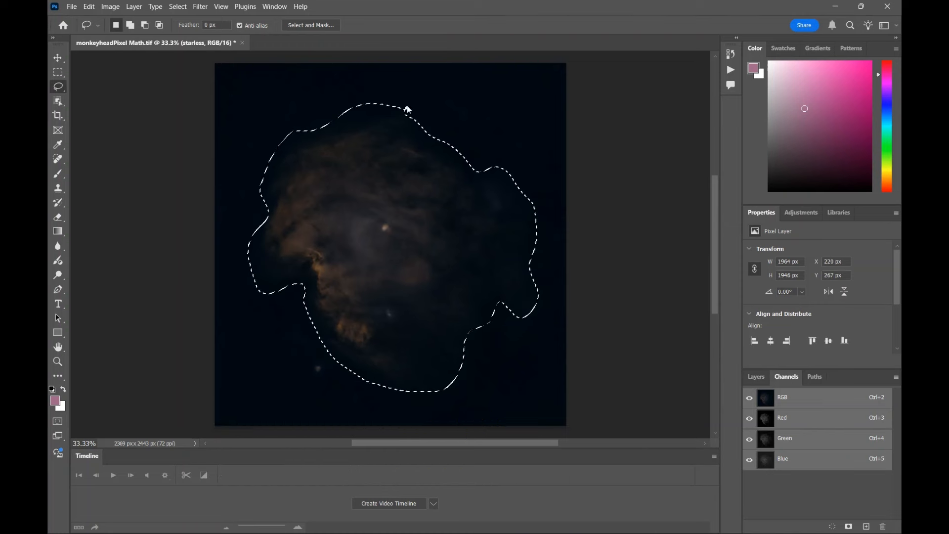
click(180, 7)
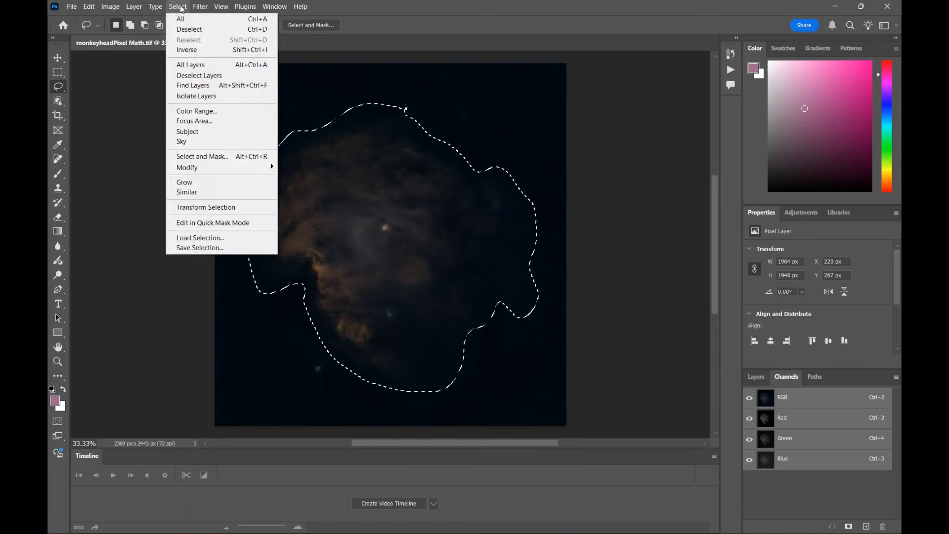
click(188, 51)
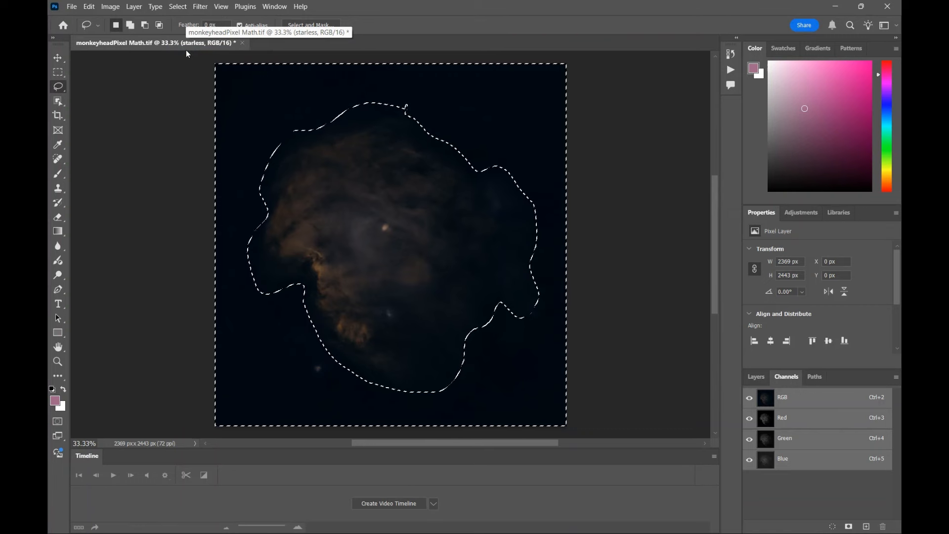
Run GradientXTerminator on the selected background with Medium detail, Medium aggressiveness and background color balancing, and deselect
click(200, 6)
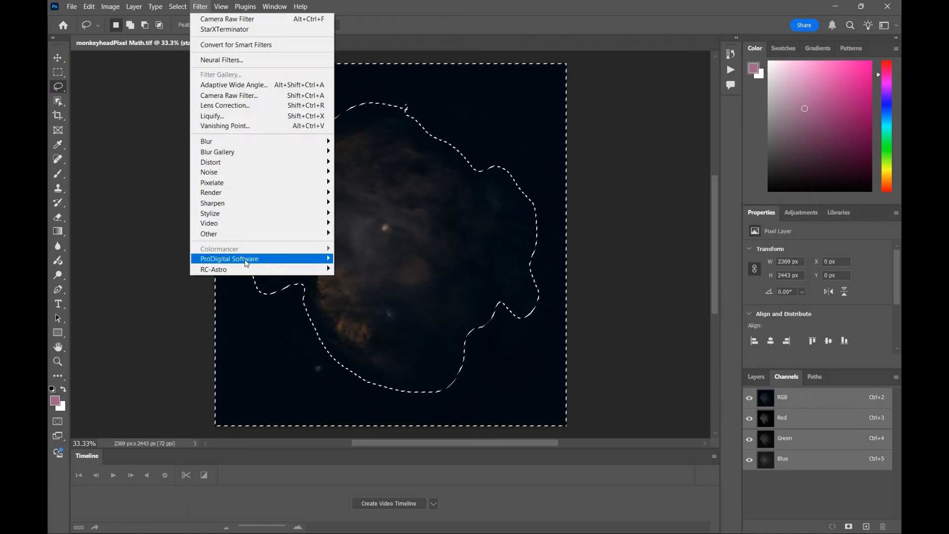
mouse_move(250, 260)
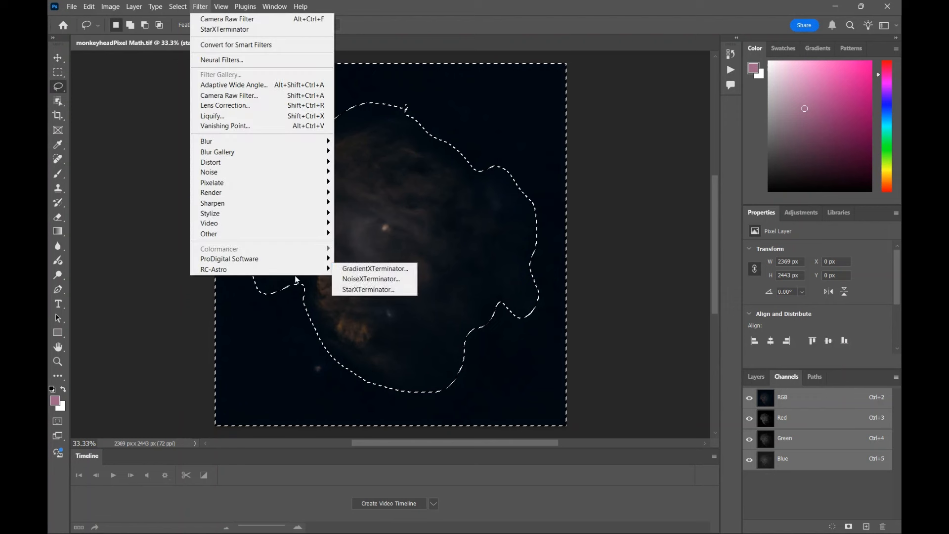
mouse_move(327, 271)
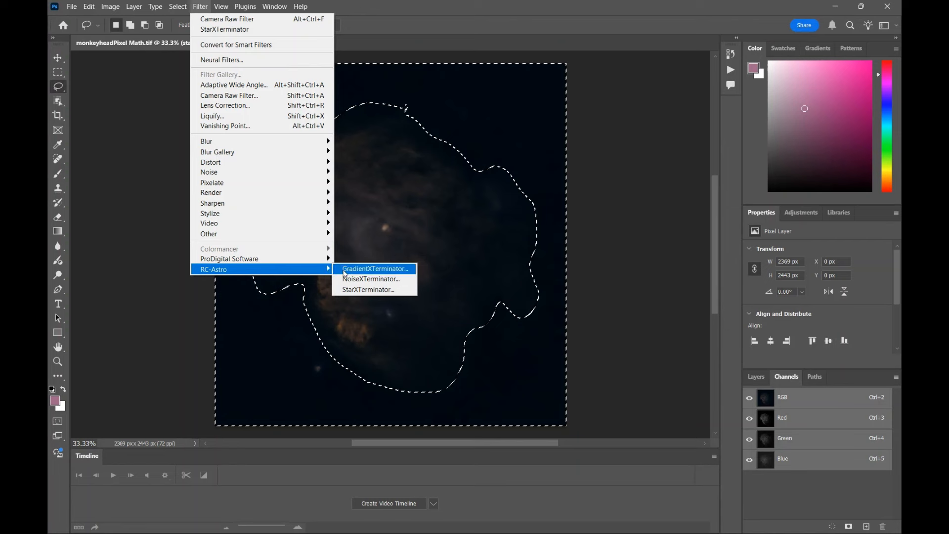
click(344, 270)
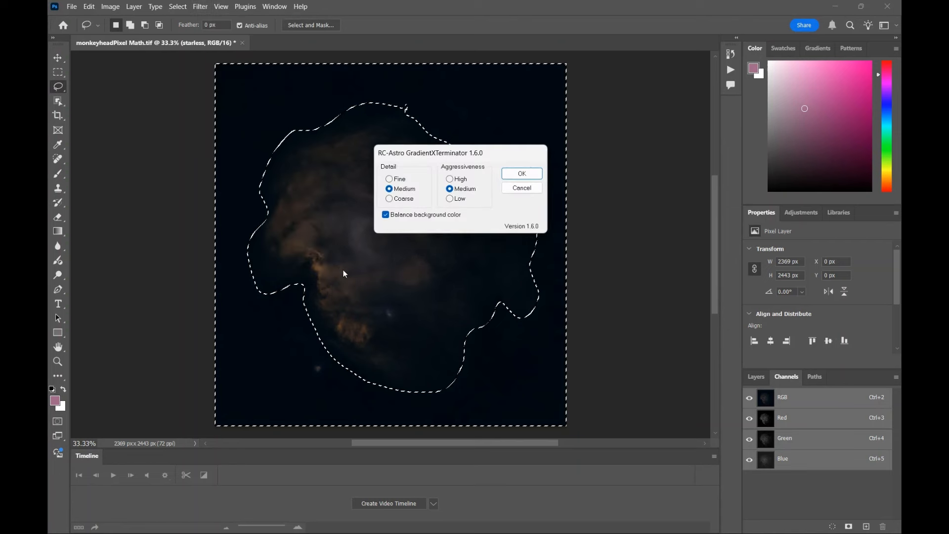
click(517, 177)
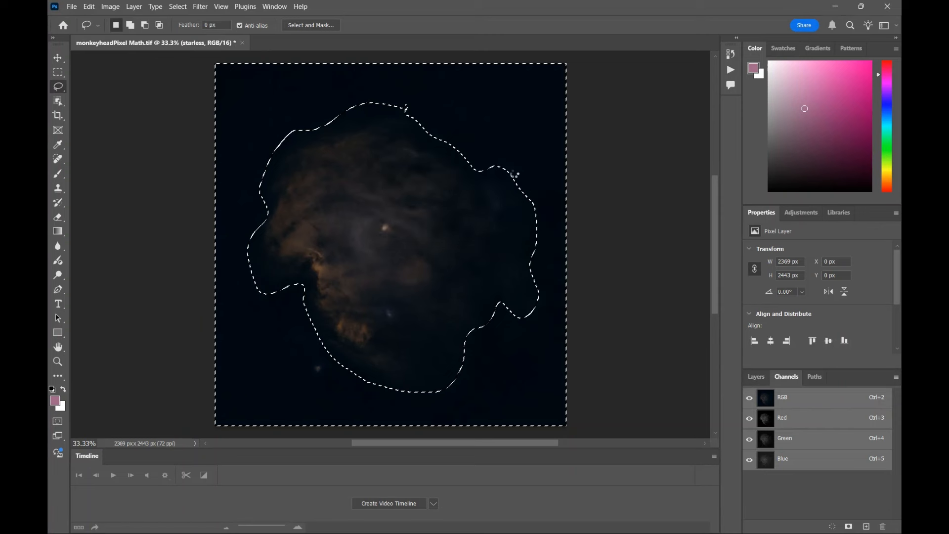
key(ctrl+d)
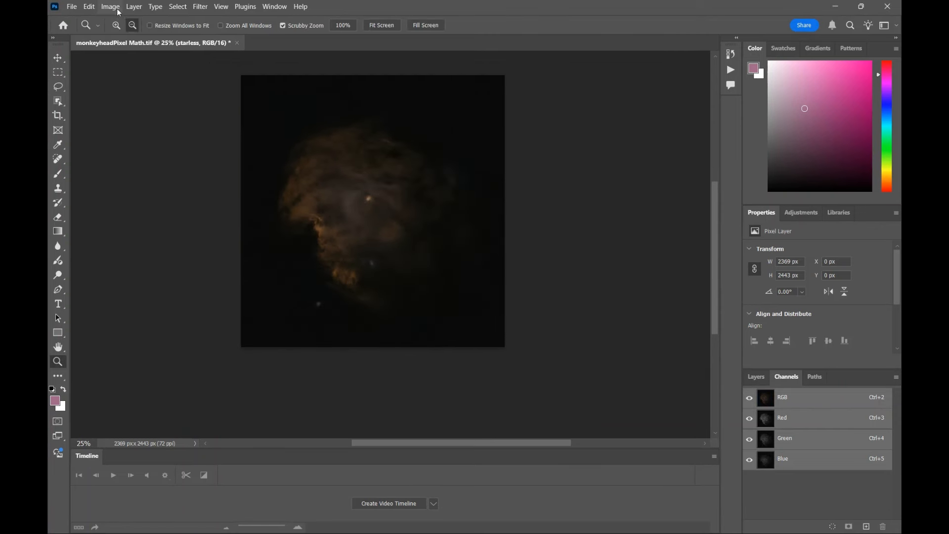
Increase the starless layer's brightness with a Brightness/Contrast adjustment and apply it
click(116, 9)
mouse_move(135, 34)
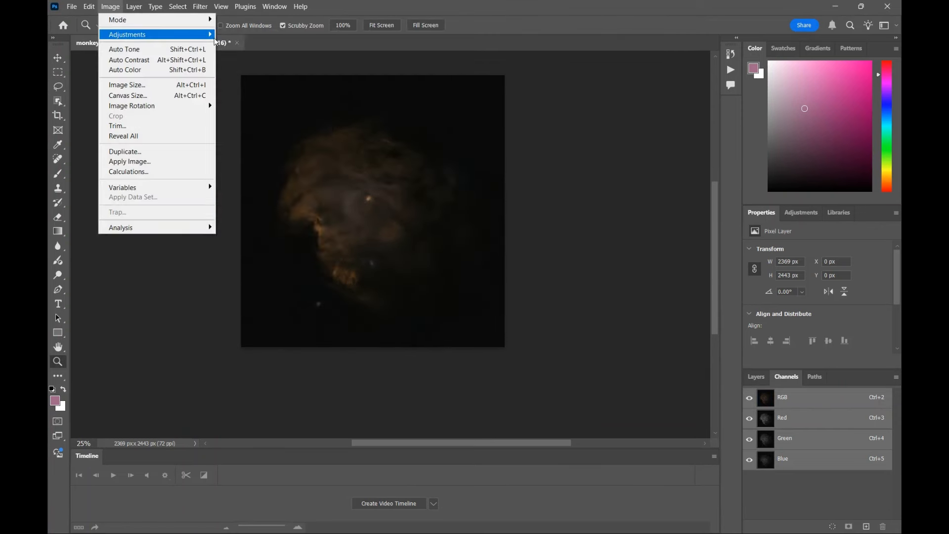
click(251, 34)
mouse_move(550, 130)
mouse_down()
mouse_move(559, 129)
mouse_move(553, 157)
mouse_move(568, 128)
mouse_up()
click(627, 122)
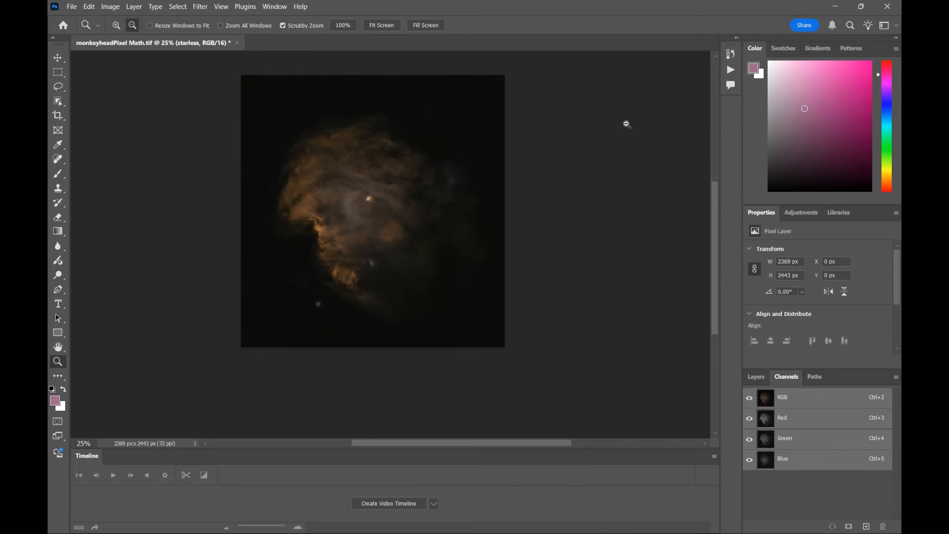
In Hue/Saturation, set the starless layer's Master Hue to +3 and Saturation to +16
key(ctrl+u)
click(681, 193)
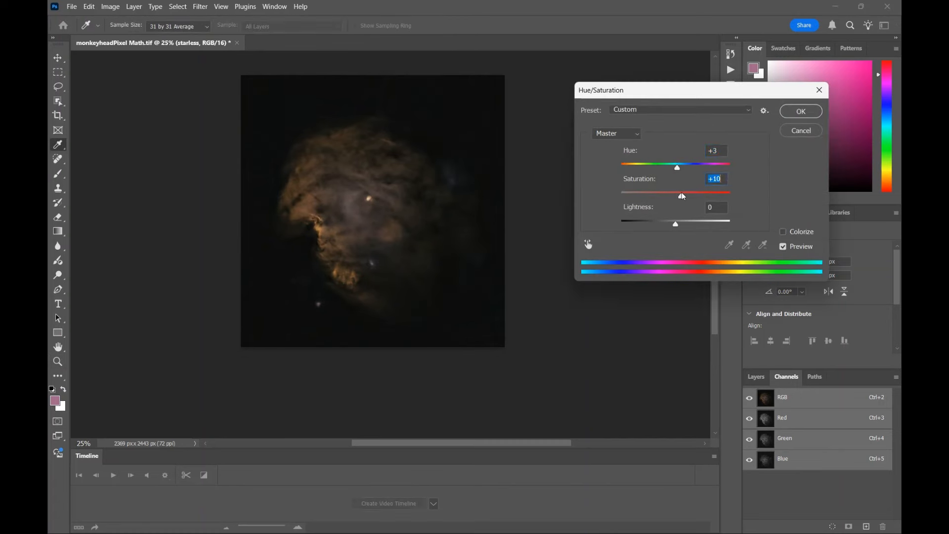
click(685, 193)
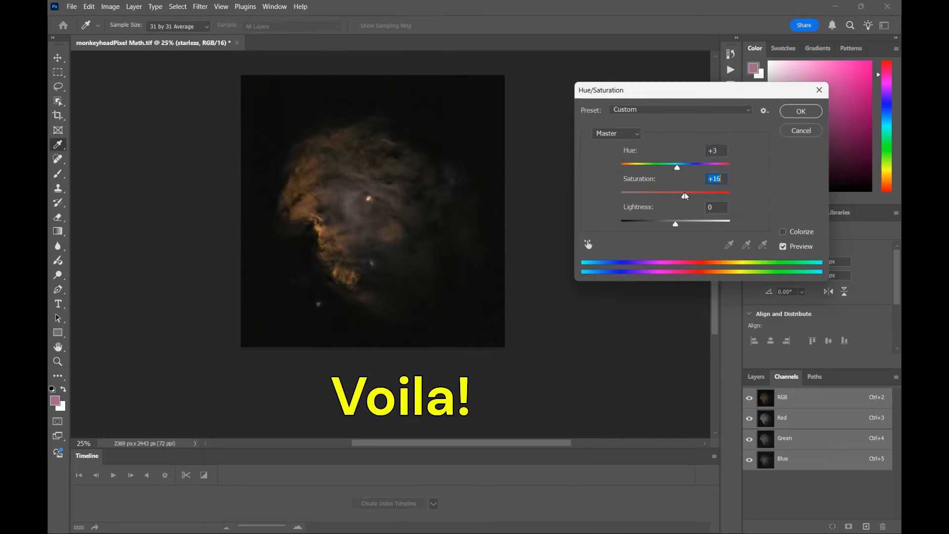